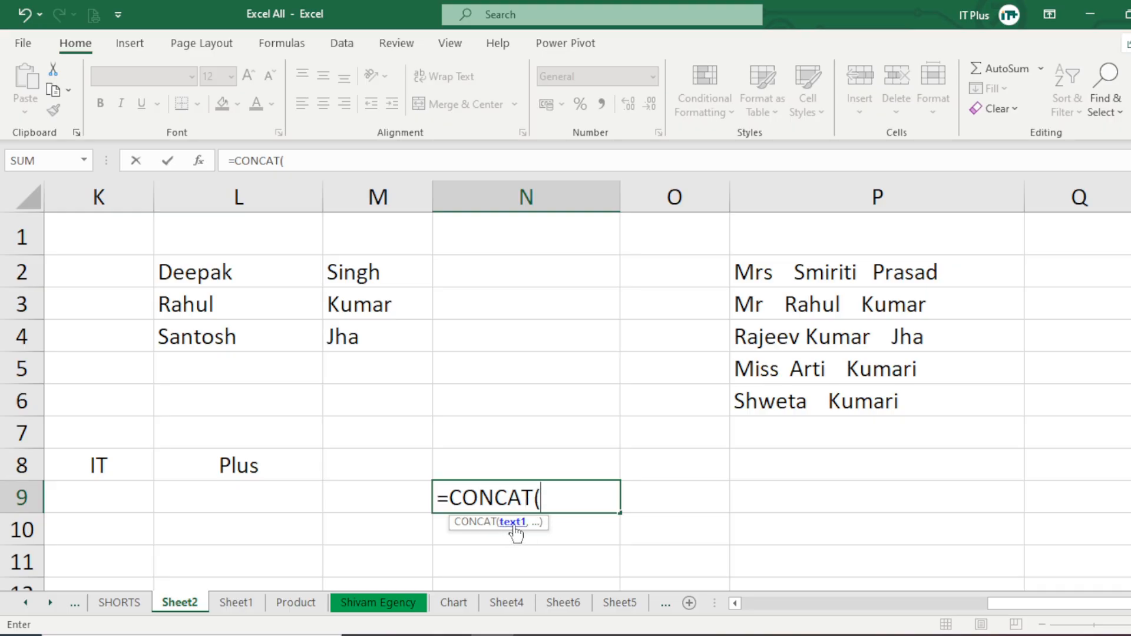
Step: Complete the CONCAT formula in cell N9 as =CONCAT(K8,L8) to join the two words without a space
click(110, 468)
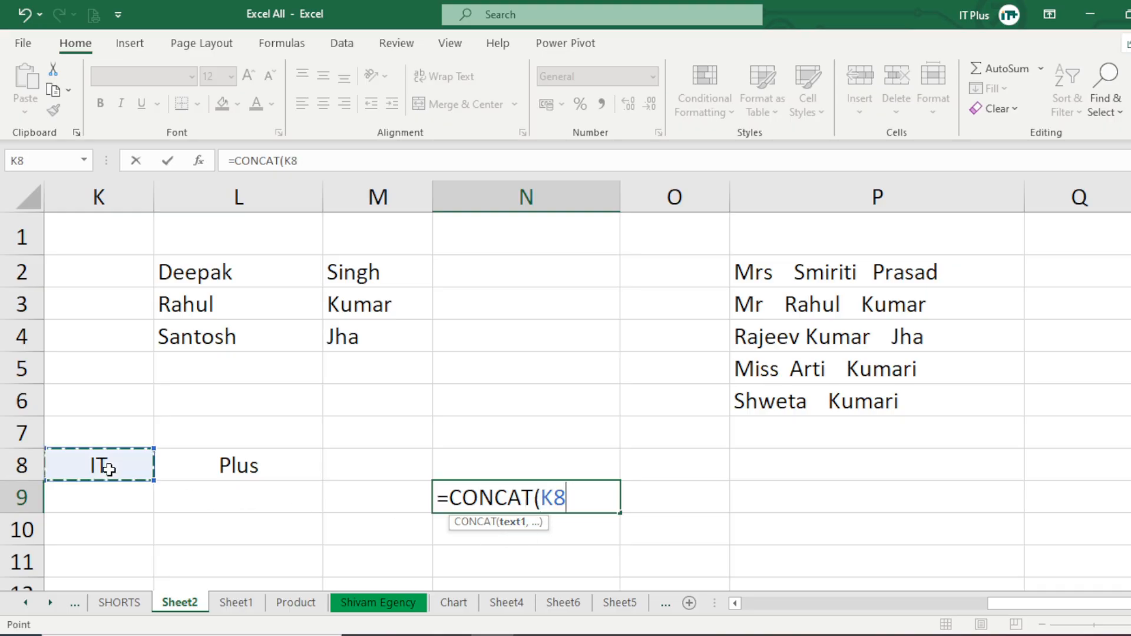
text(,)
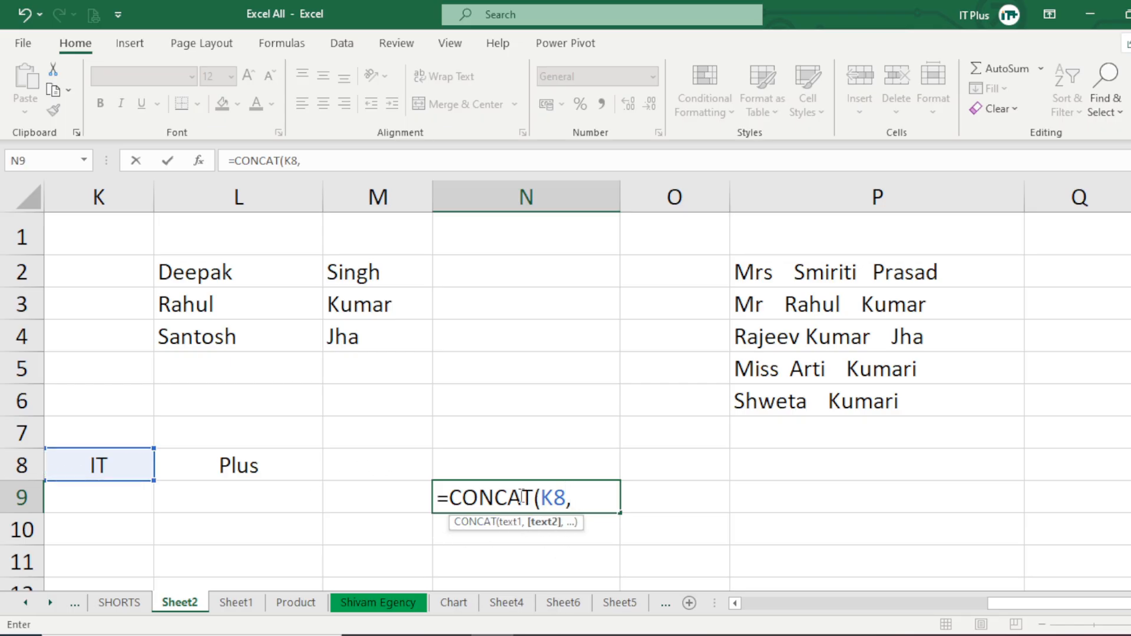
click(241, 466)
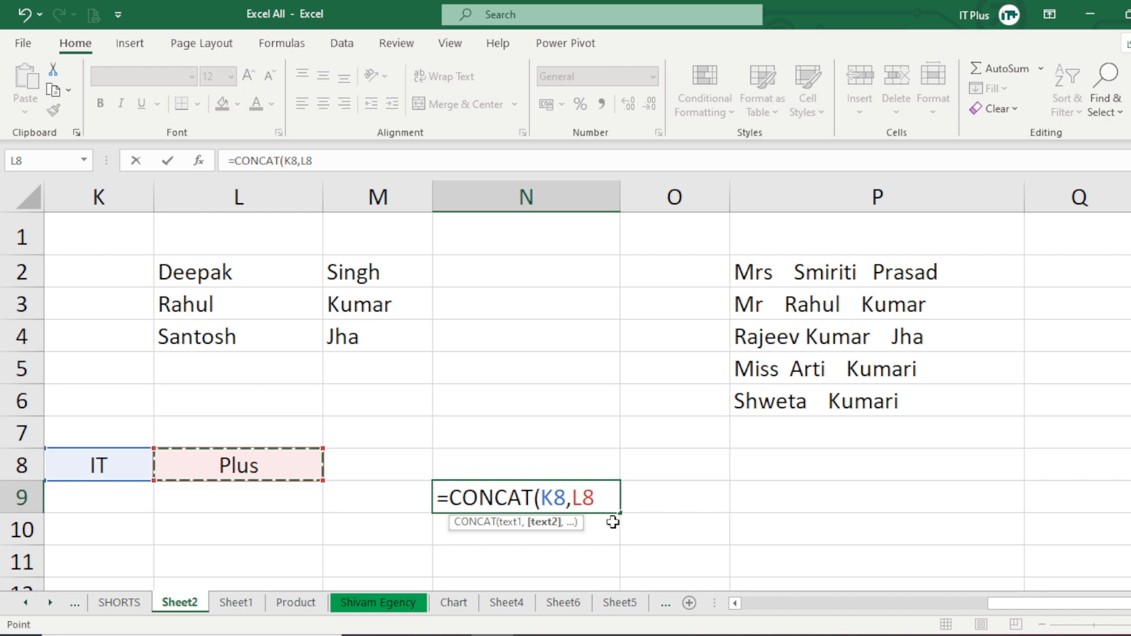
text())
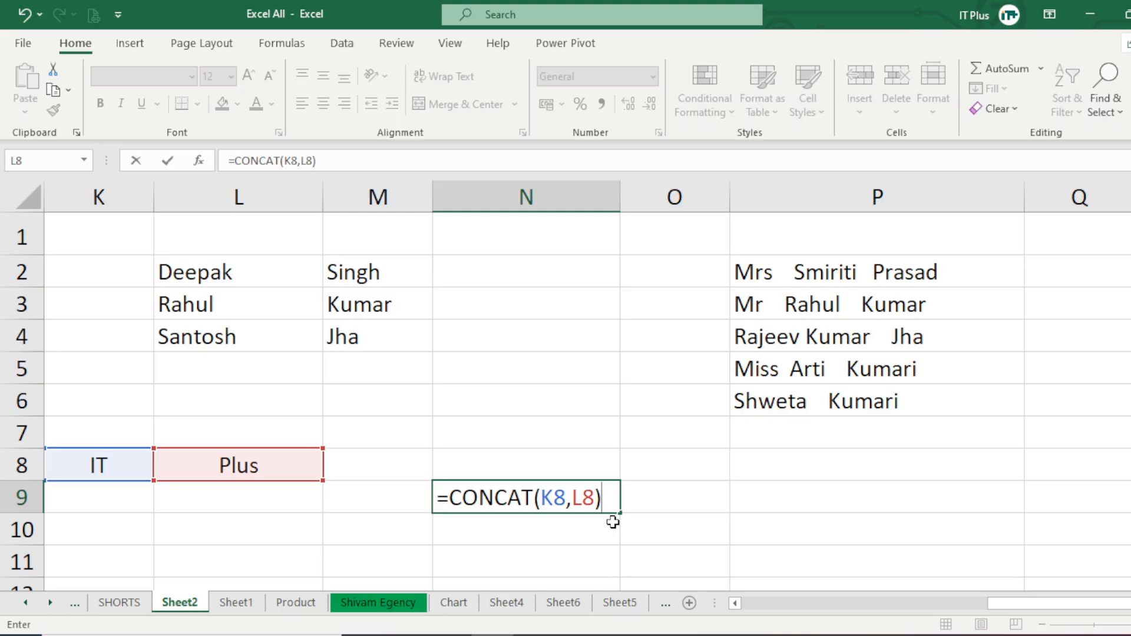
key(Return)
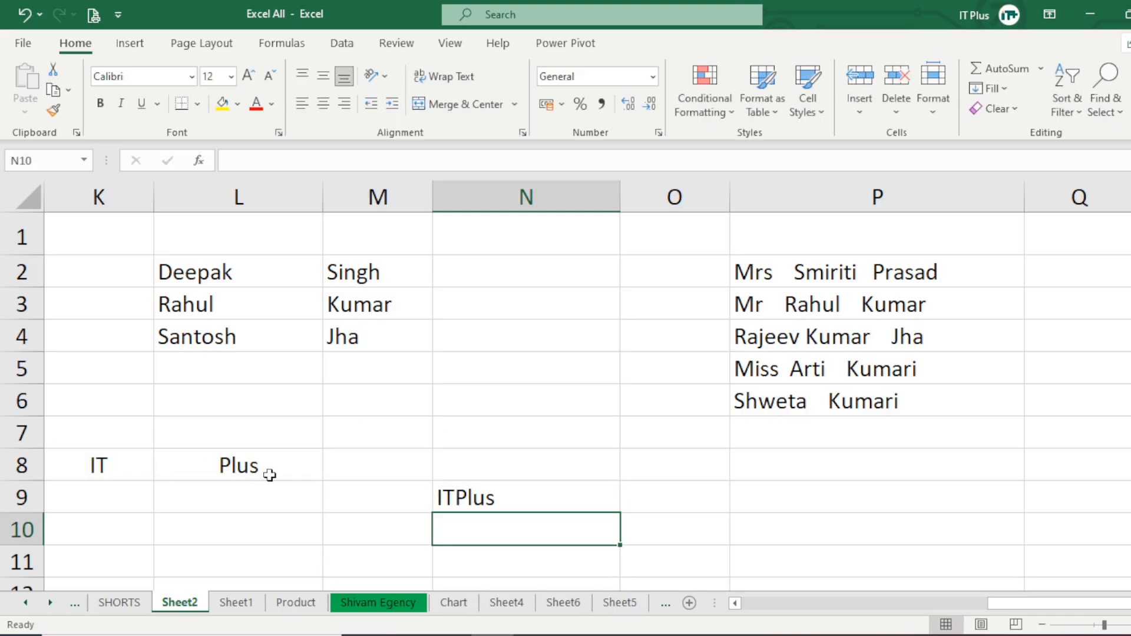
click(497, 496)
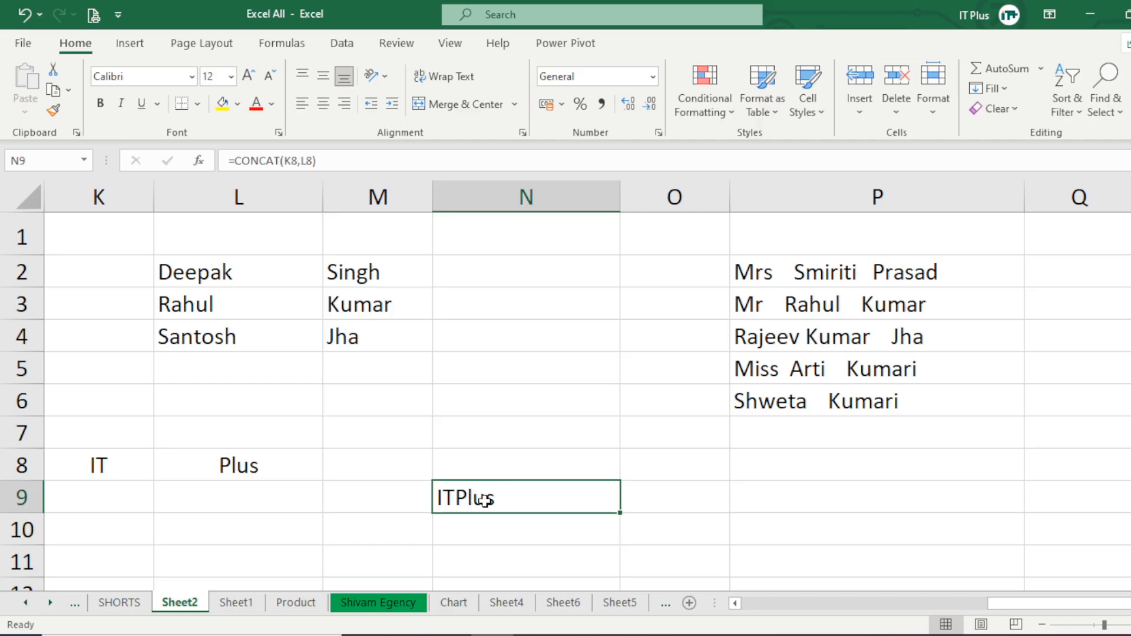
click(501, 533)
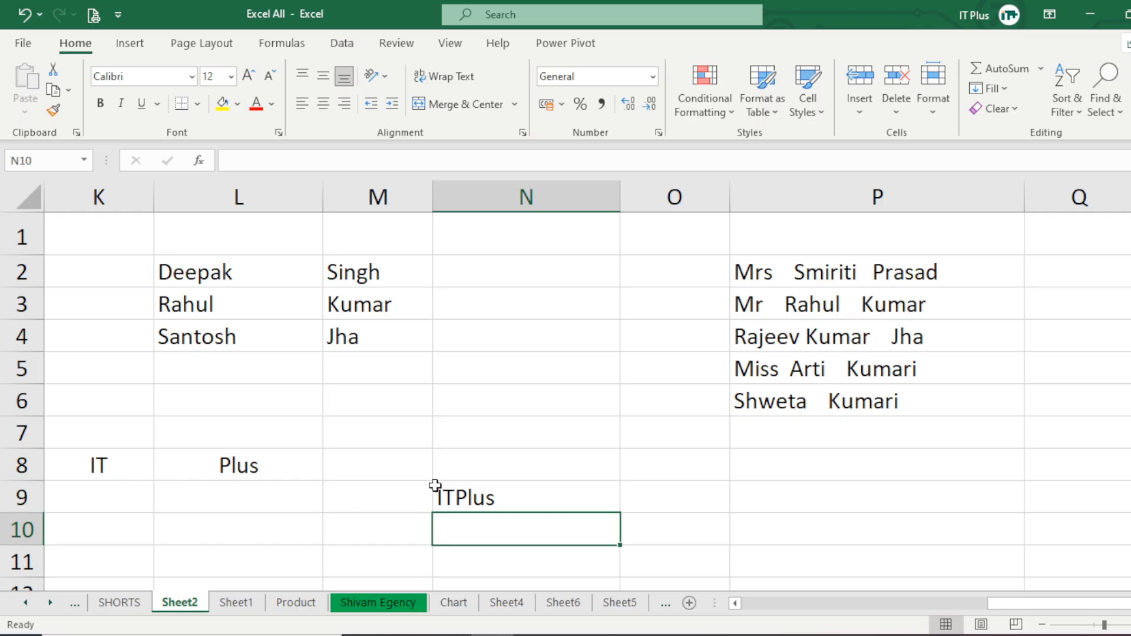
click(465, 498)
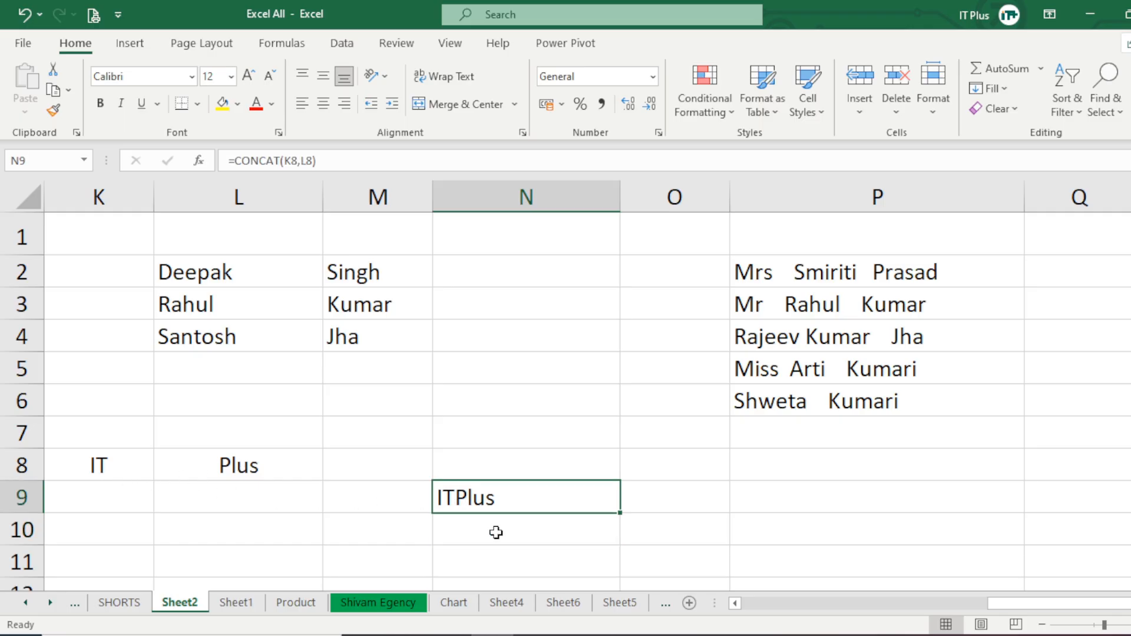
Step: Enter =CONCAT(K8," ",L8) in cell N10 to join the two words with a space between them
click(495, 533)
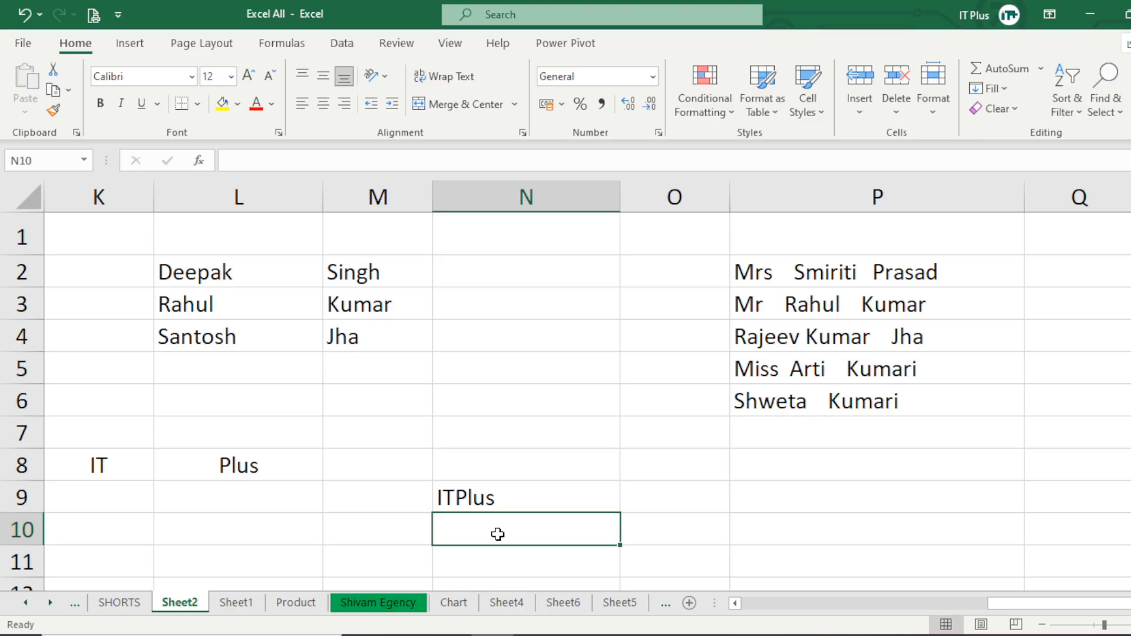
text(=con)
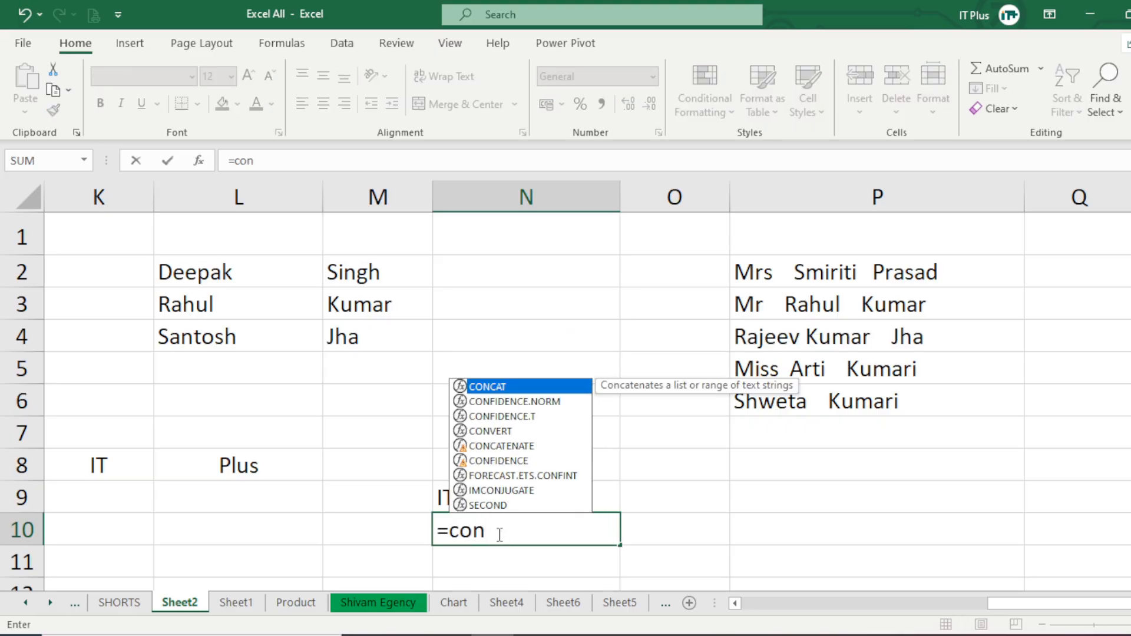
double_click(503, 389)
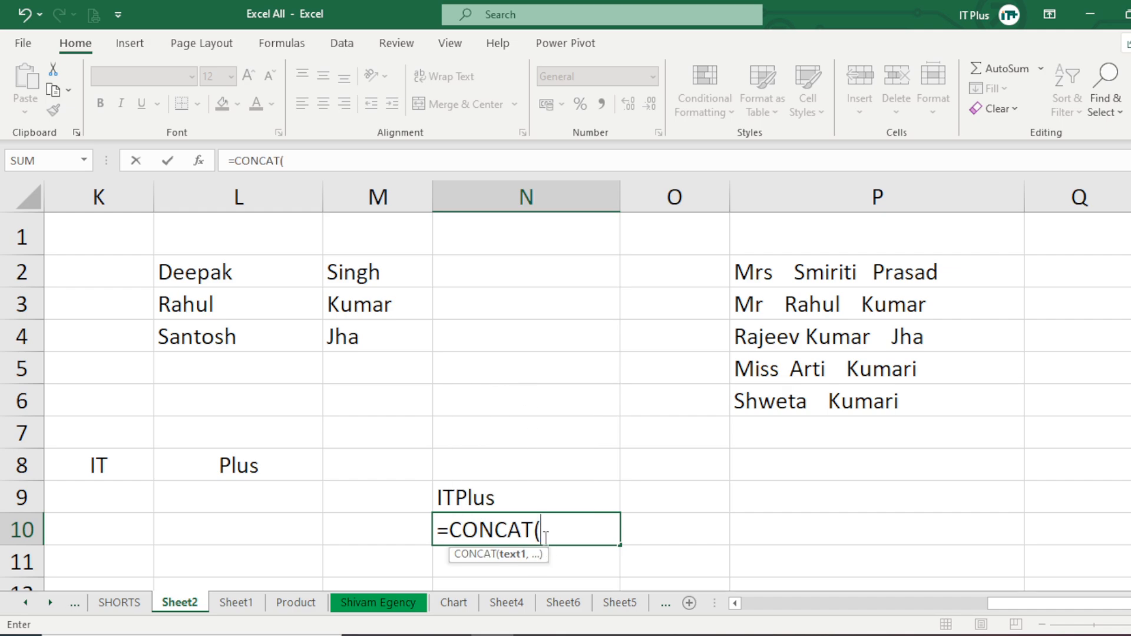
click(111, 468)
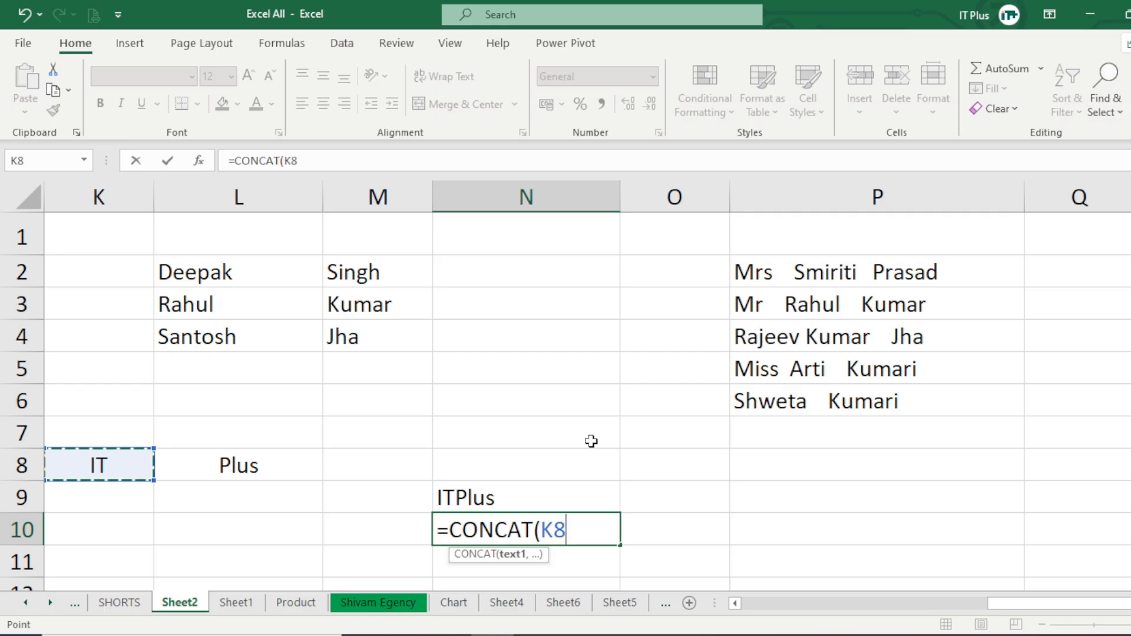
text(,)
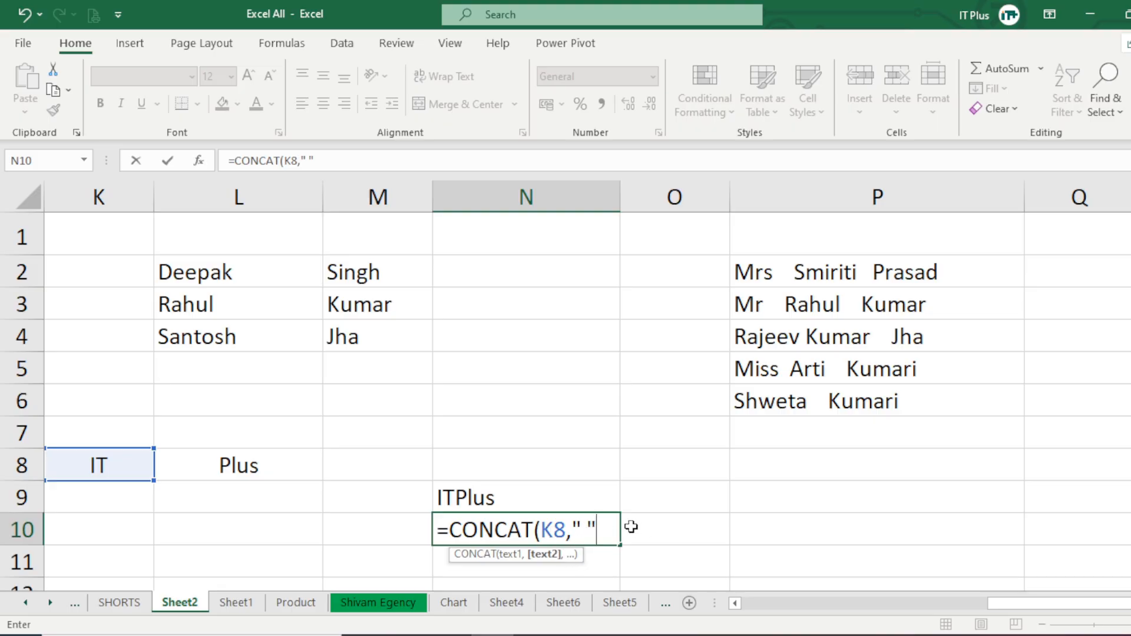
text(,)
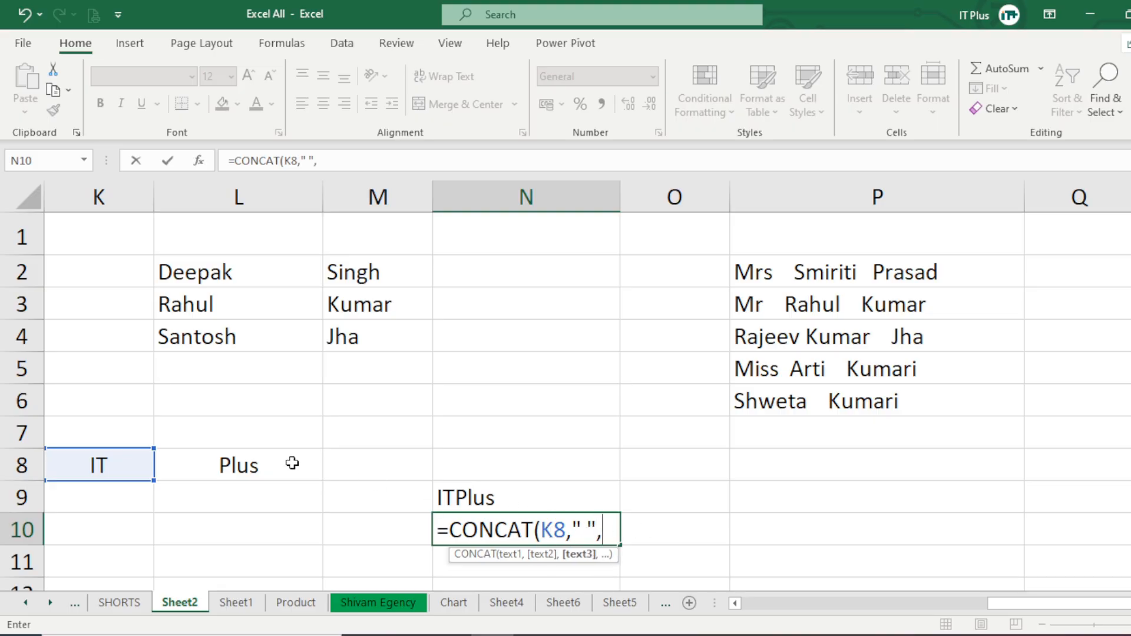
click(234, 465)
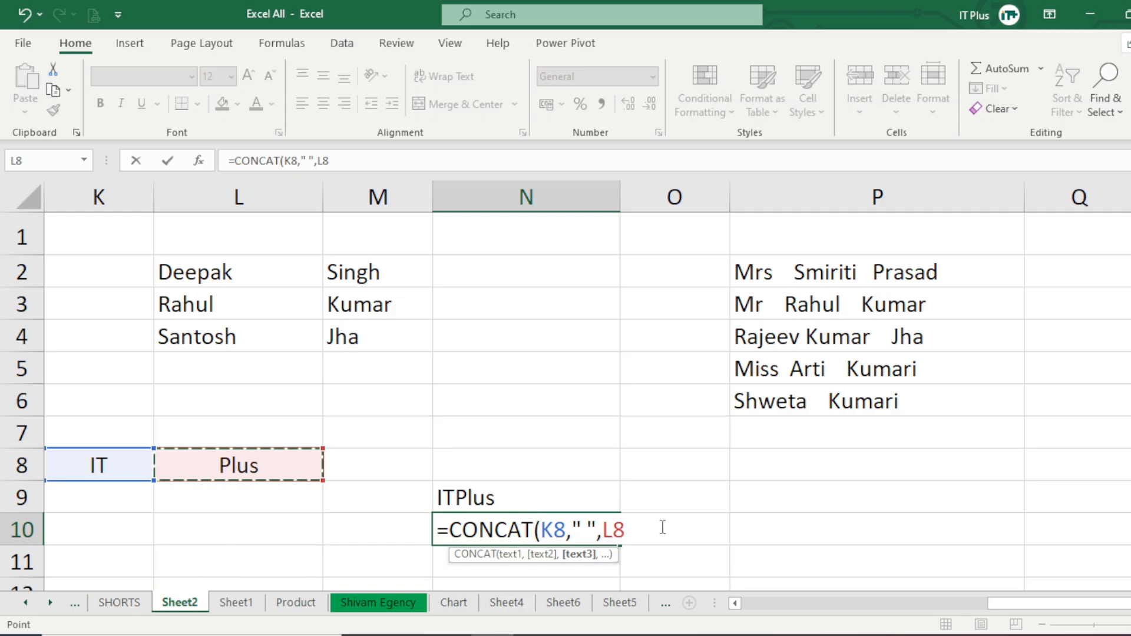
text())
key(Return)
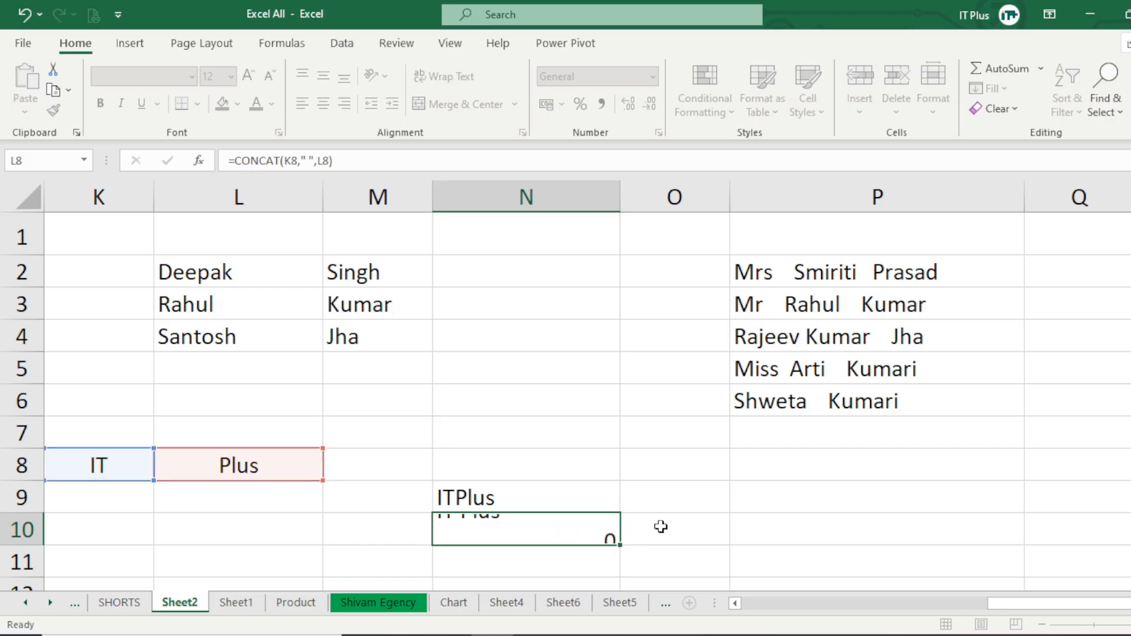
click(465, 501)
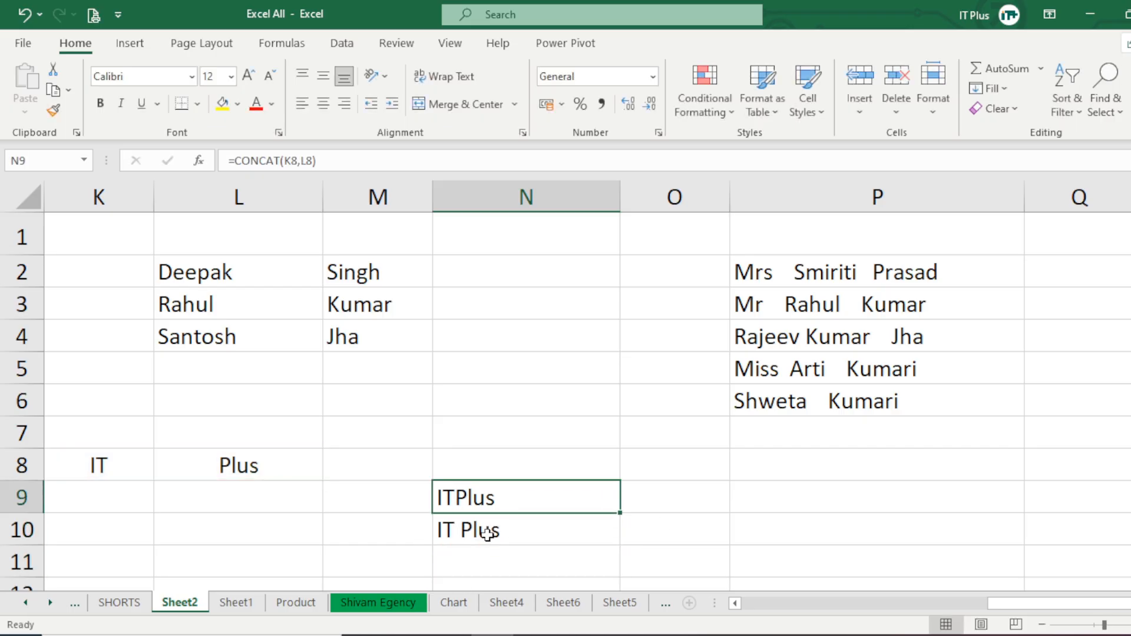
click(468, 531)
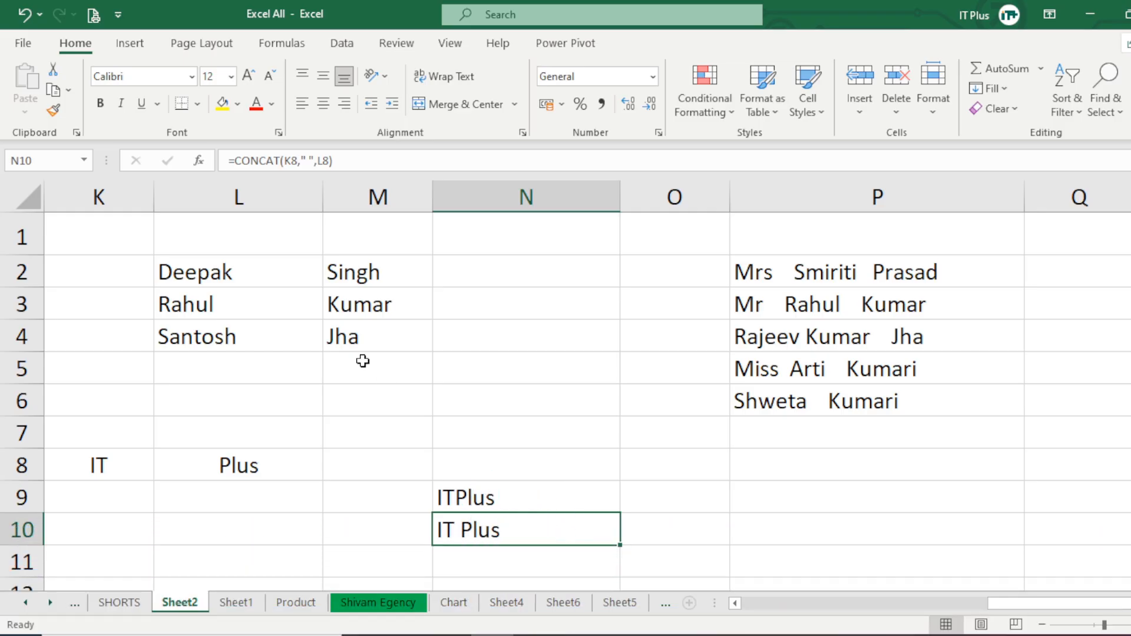
Step: Enter =CONCAT(L2," ",M2) in cell N2 to combine the first and last name with a space
click(525, 272)
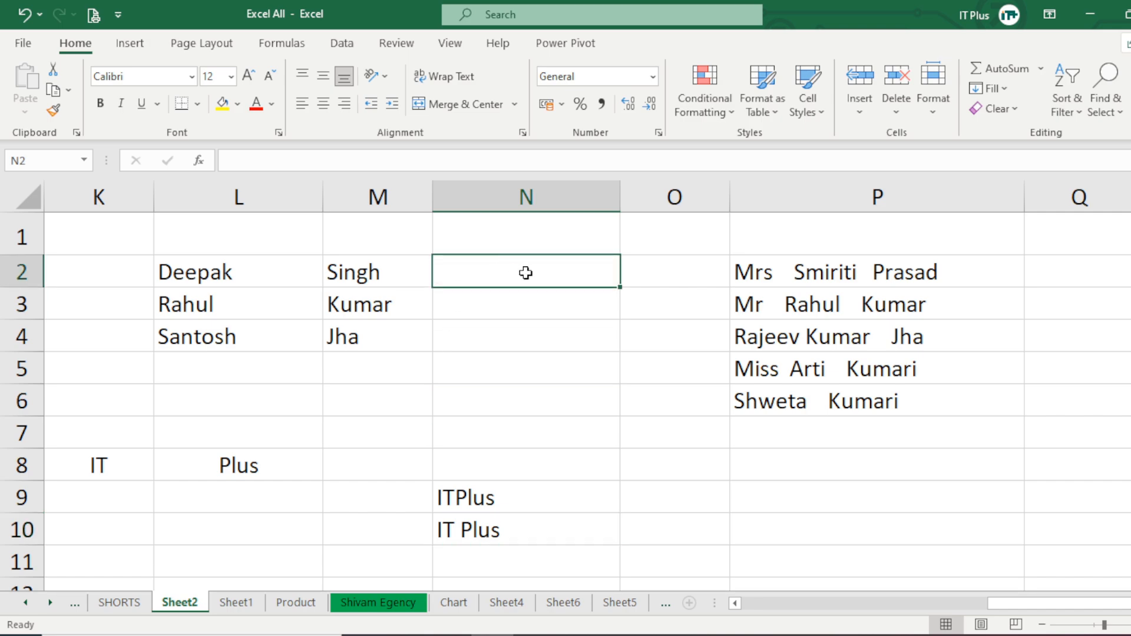
text(=con)
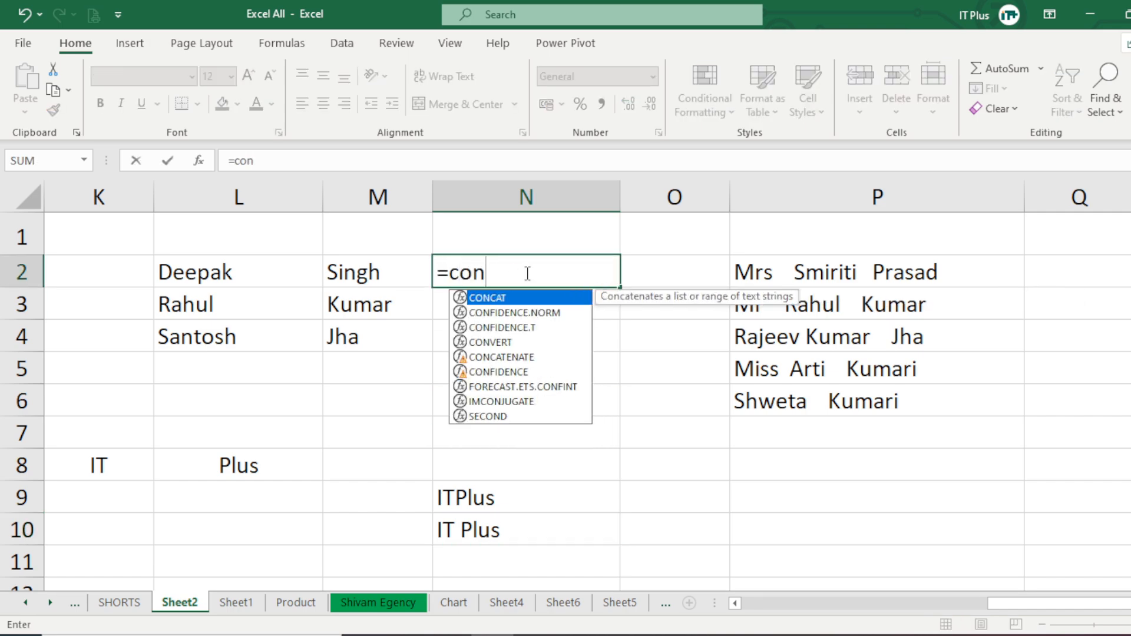
key(Tab)
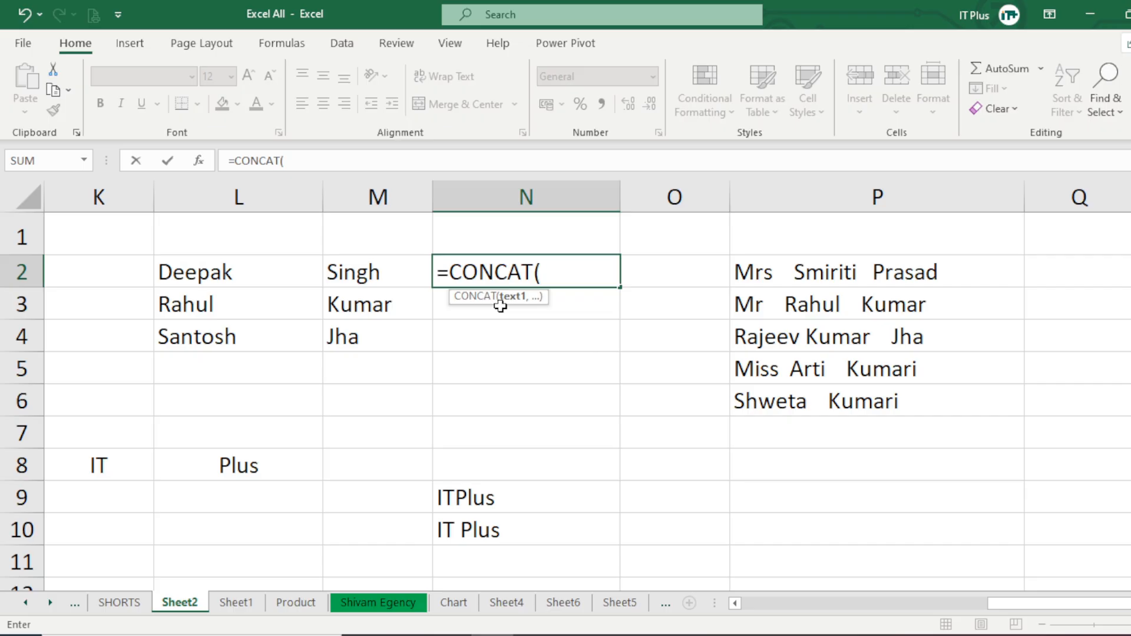
click(227, 273)
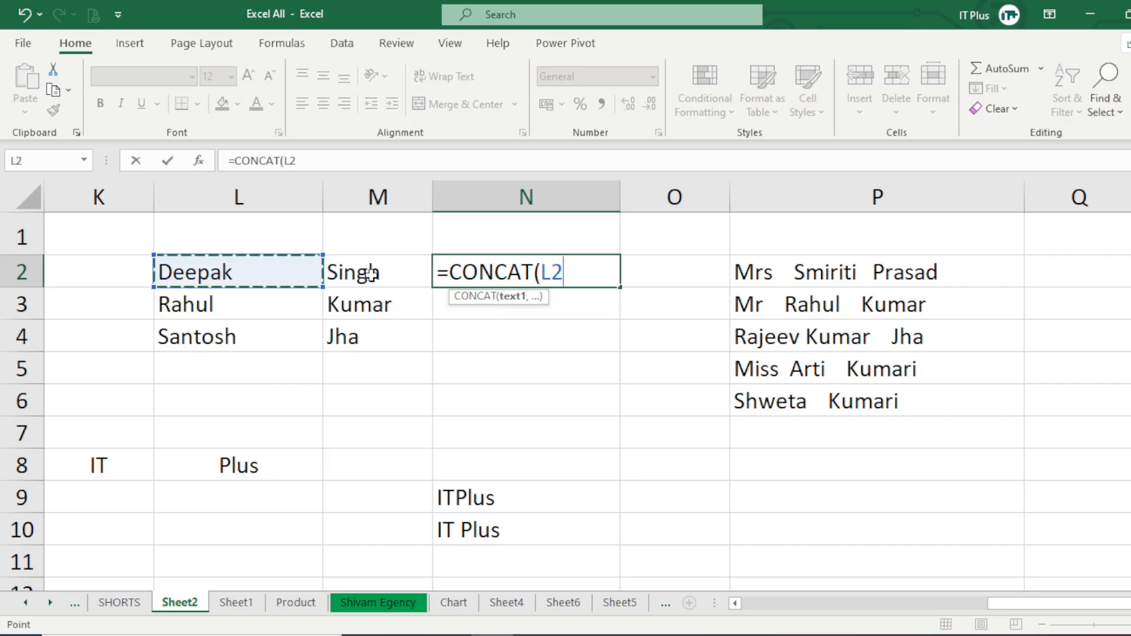
text(,)
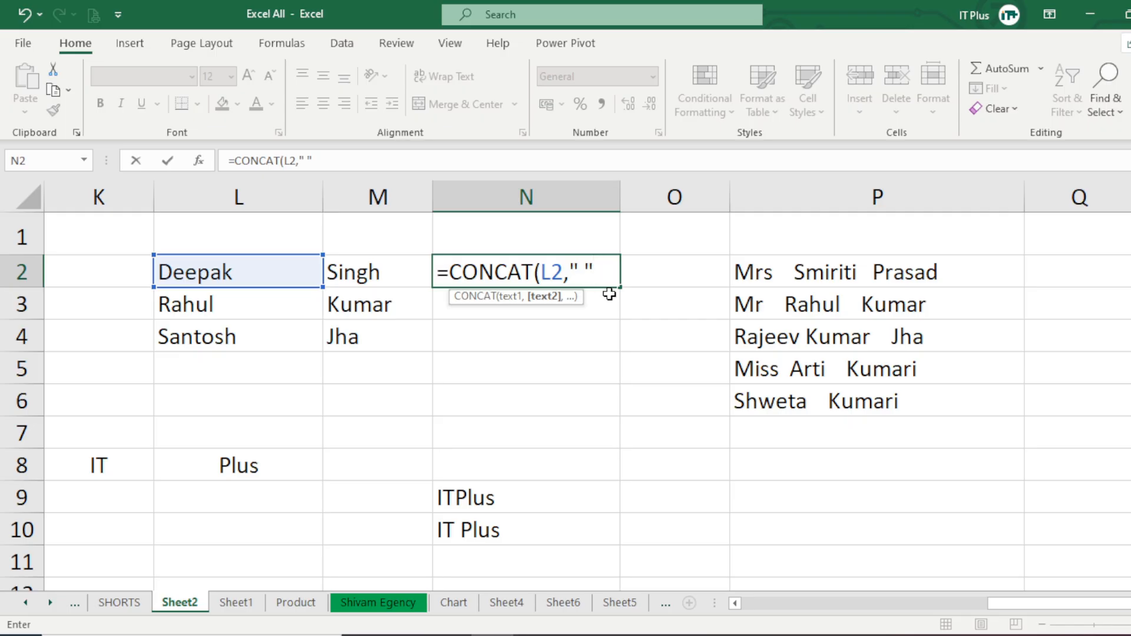
text(,)
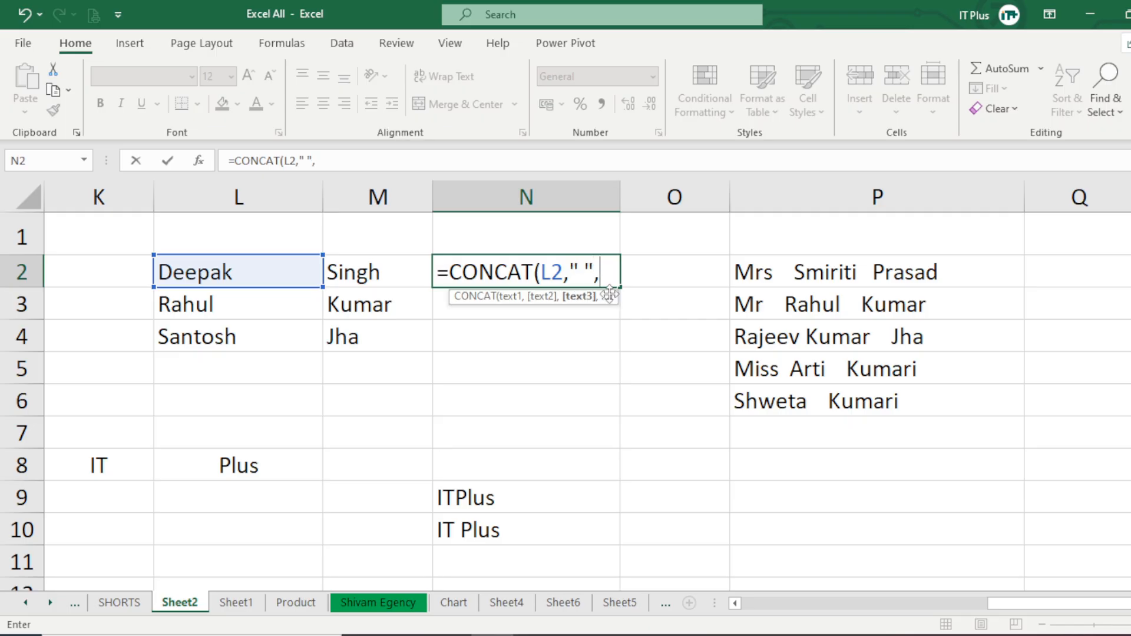
click(366, 274)
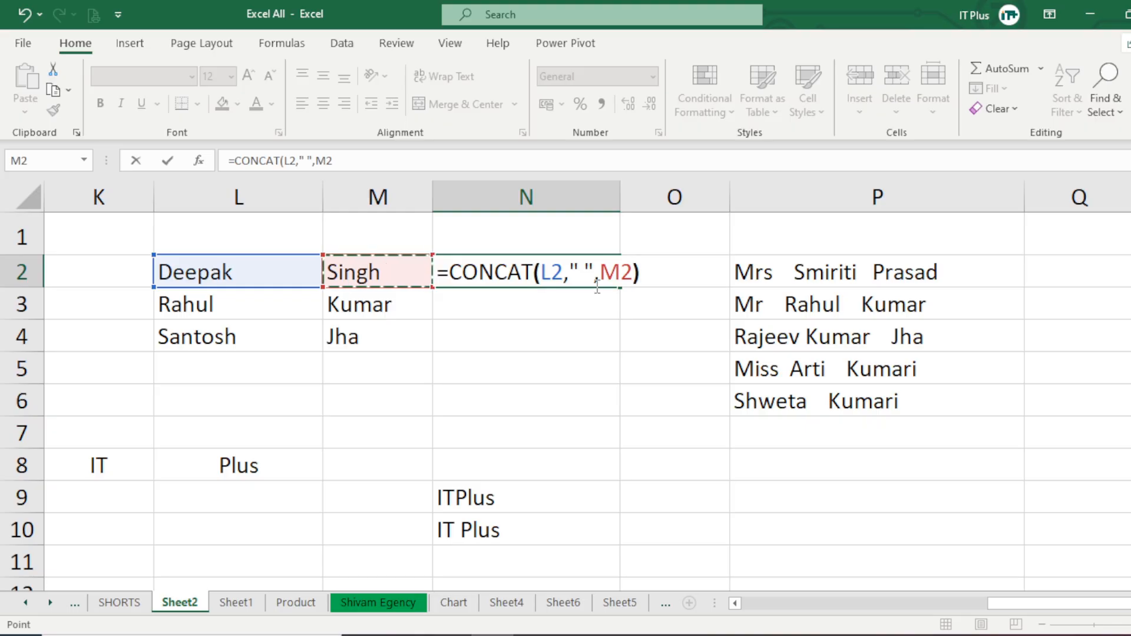
key(Return)
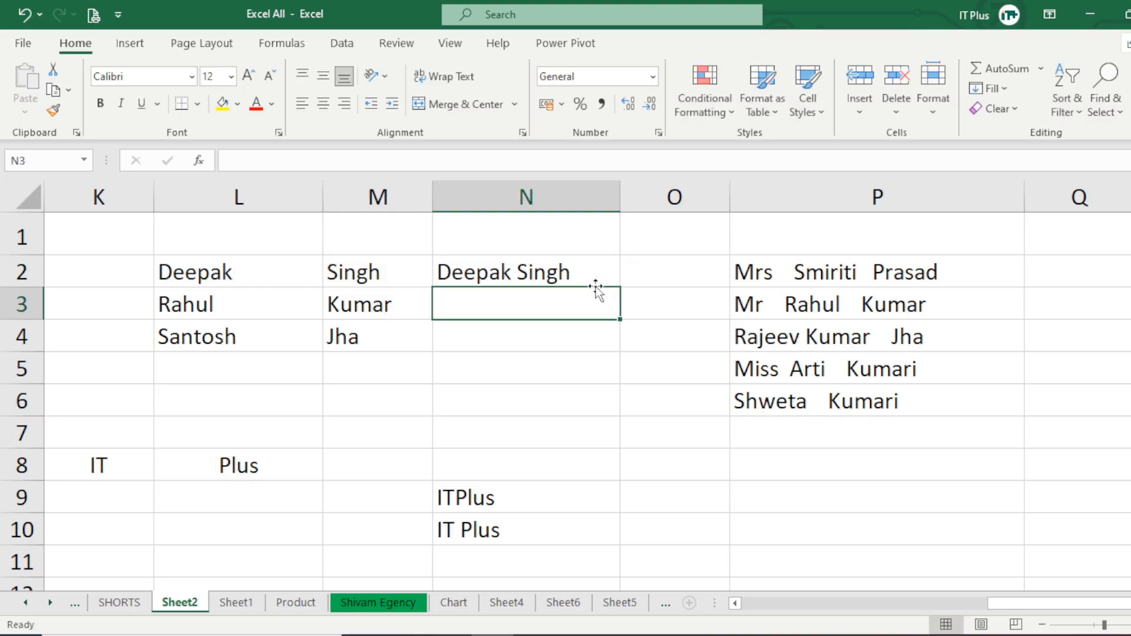
Step: Fill the name-joining formula from N2 down to N4 and check the copied formulas in N3 and N4
click(490, 270)
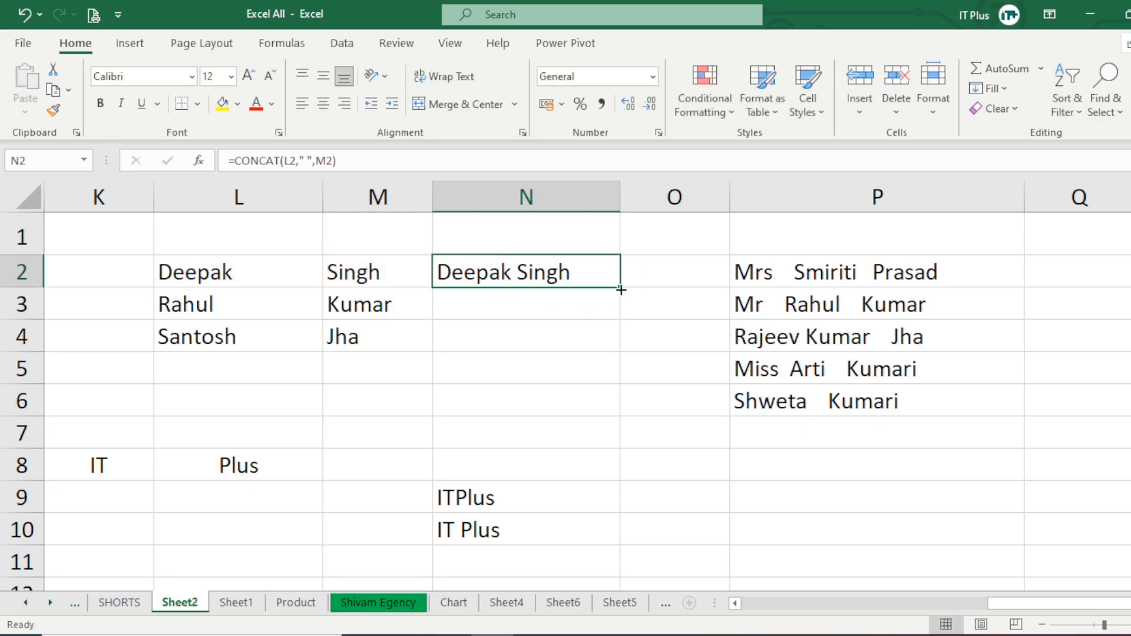
drag(621, 289, 619, 351)
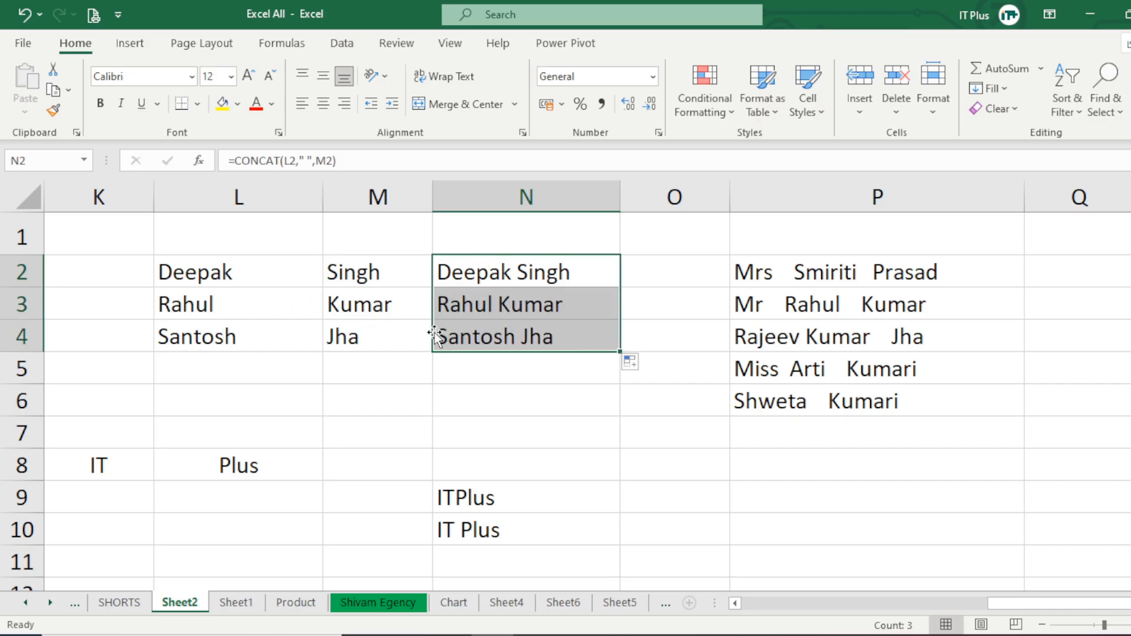
click(478, 306)
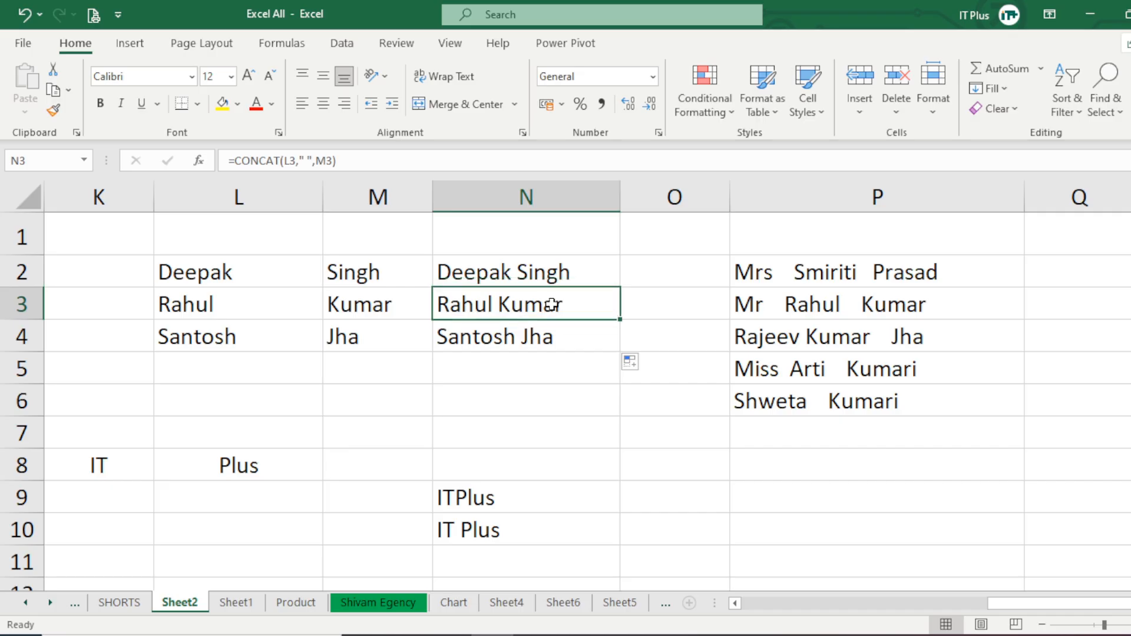
click(539, 340)
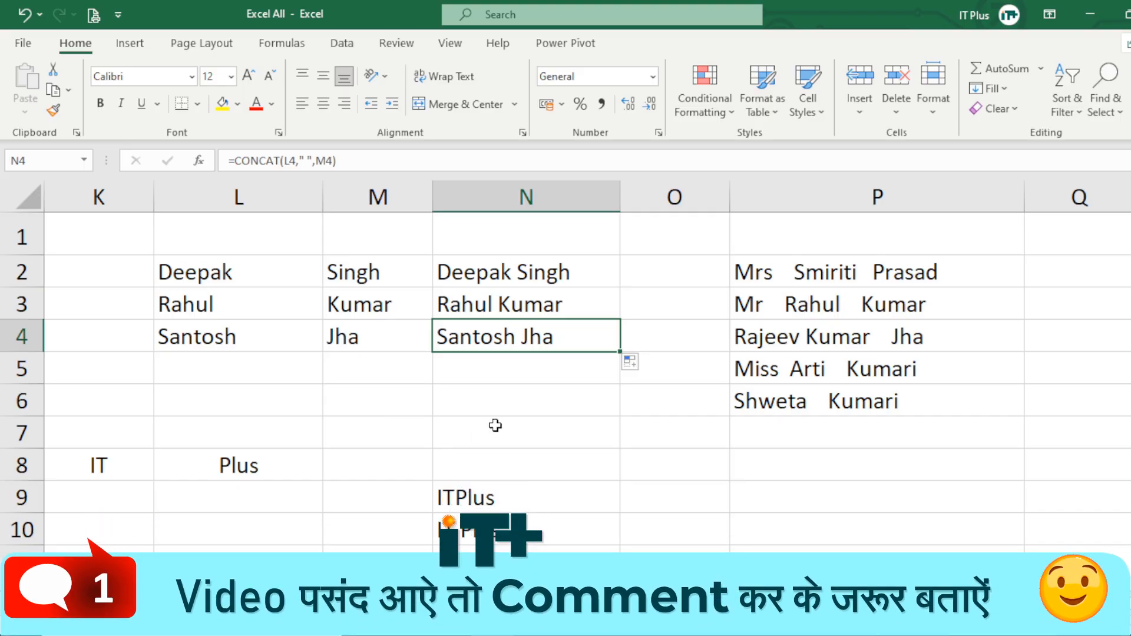
click(494, 425)
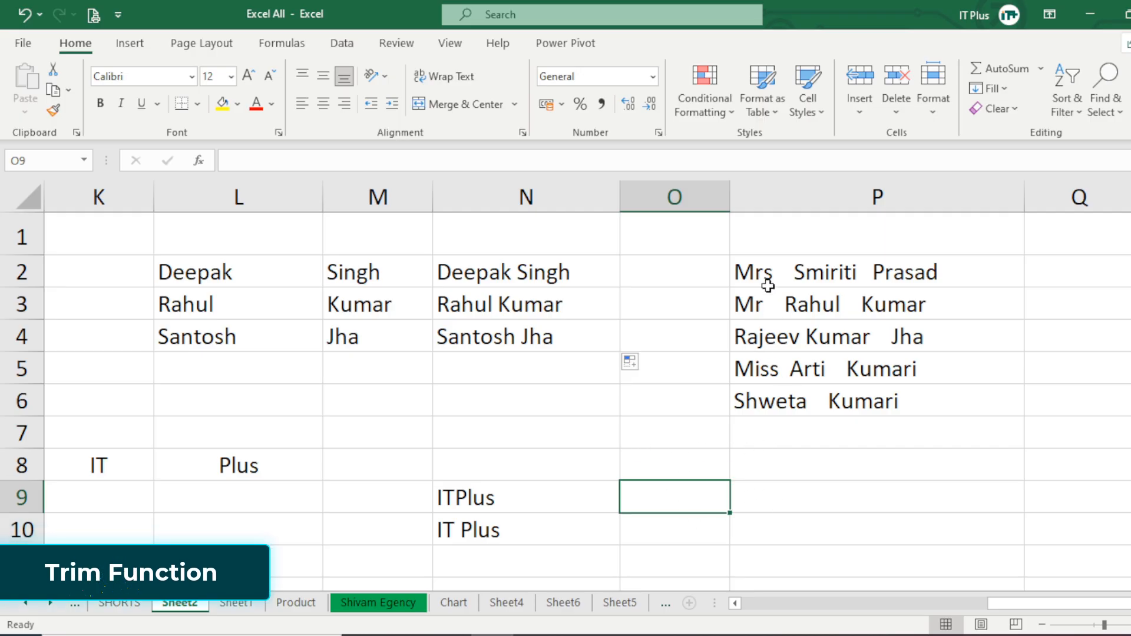
Step: Widen empty column Q, next to the unevenly spaced names in P2:P6, to nearly the width of column P
drag(763, 271, 784, 395)
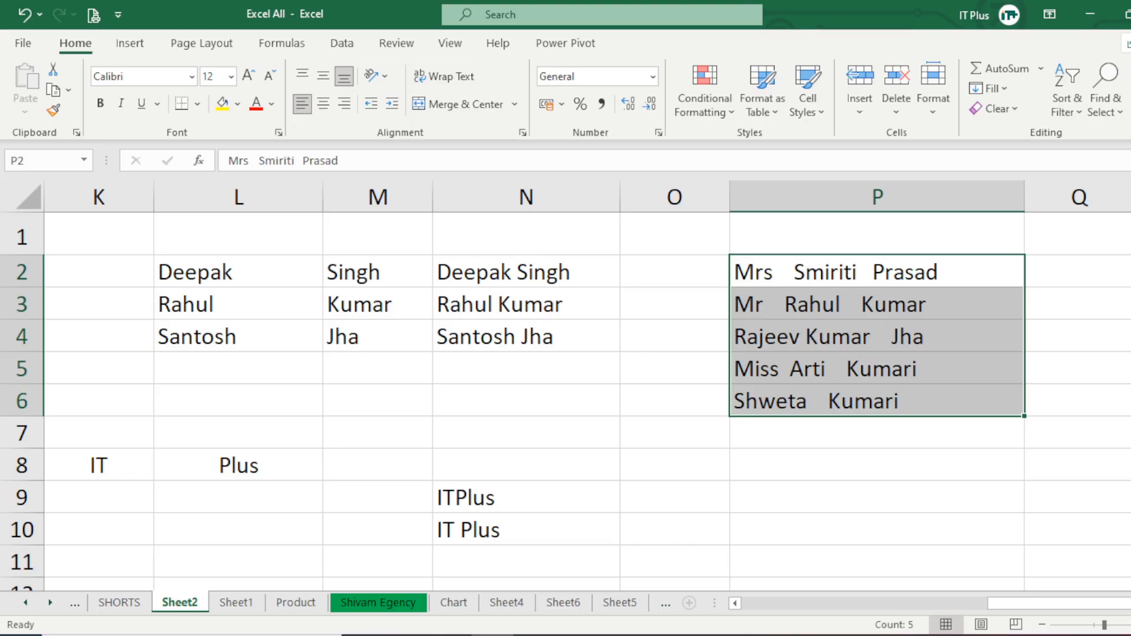
scroll(789, 321, right, 3)
click(732, 277)
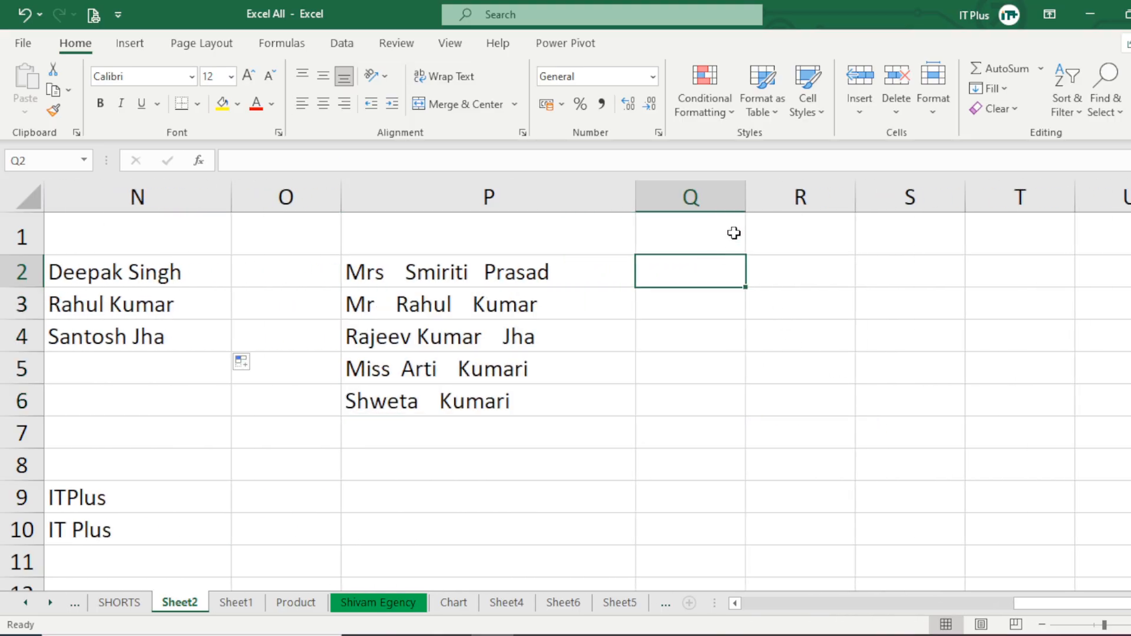
drag(745, 188, 915, 214)
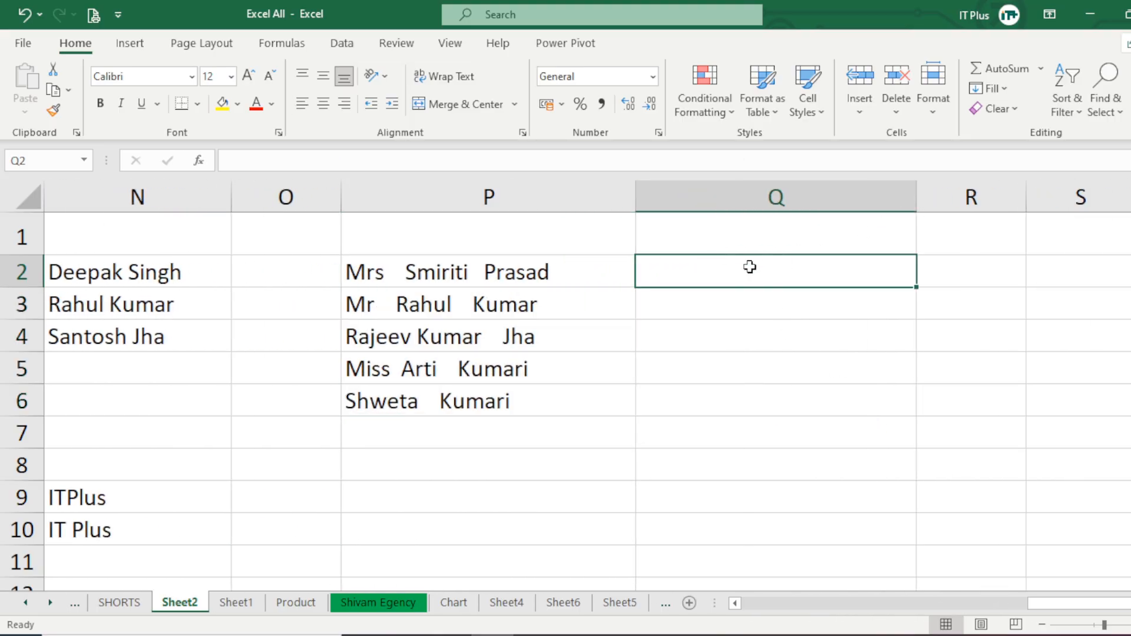
Step: Examine the spacing between the words of the names in cells P2 through P5
click(395, 271)
double_click(394, 271)
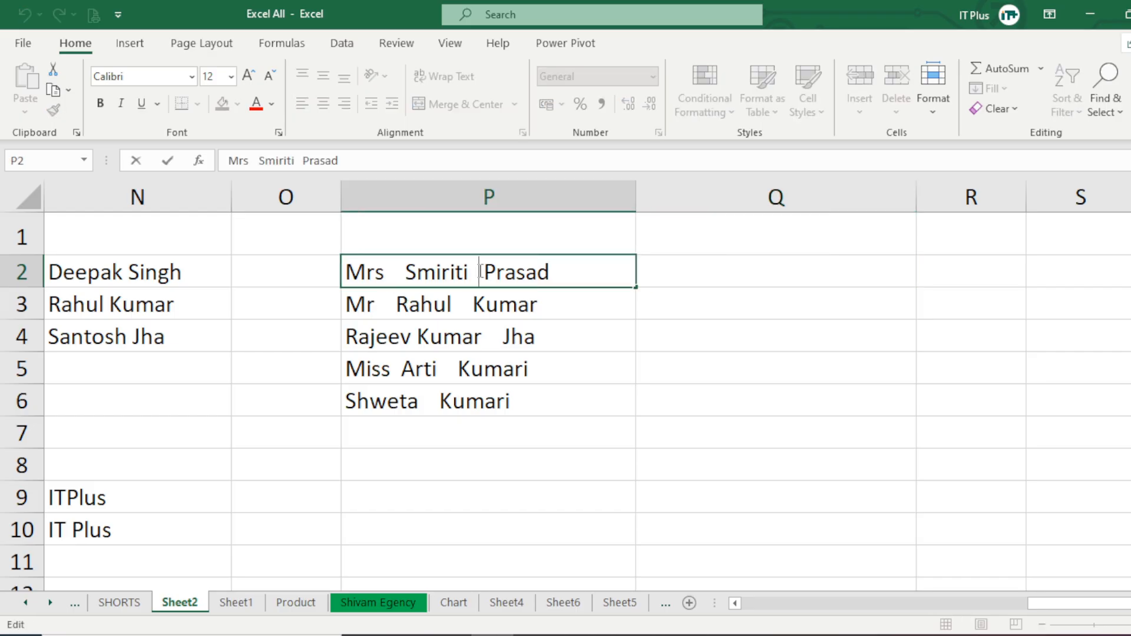
click(385, 304)
double_click(384, 305)
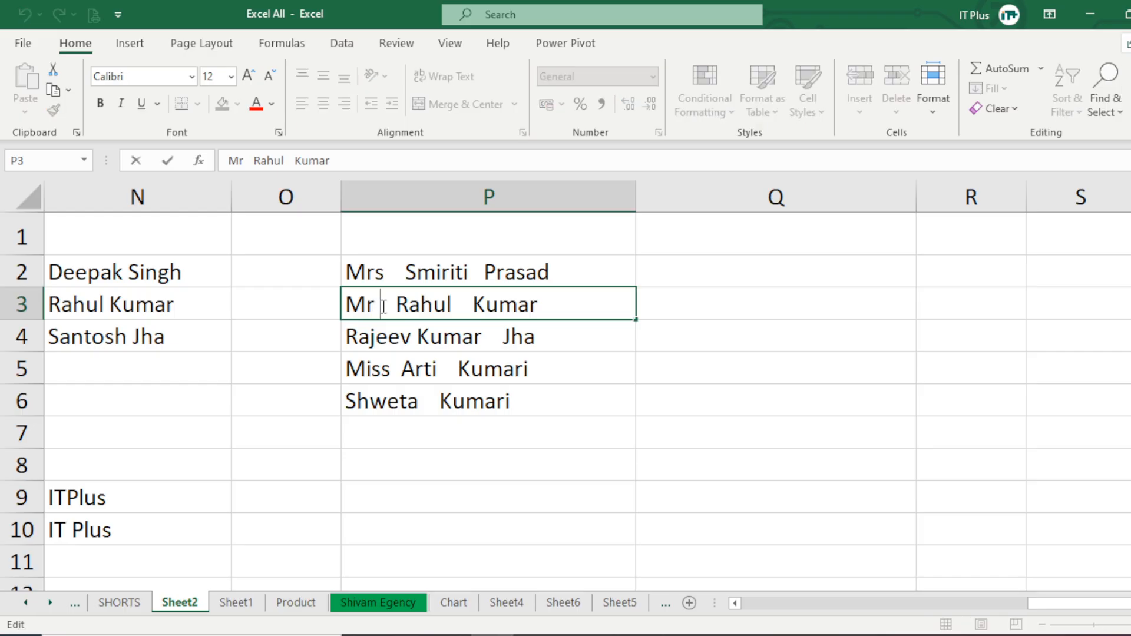
drag(465, 304, 394, 304)
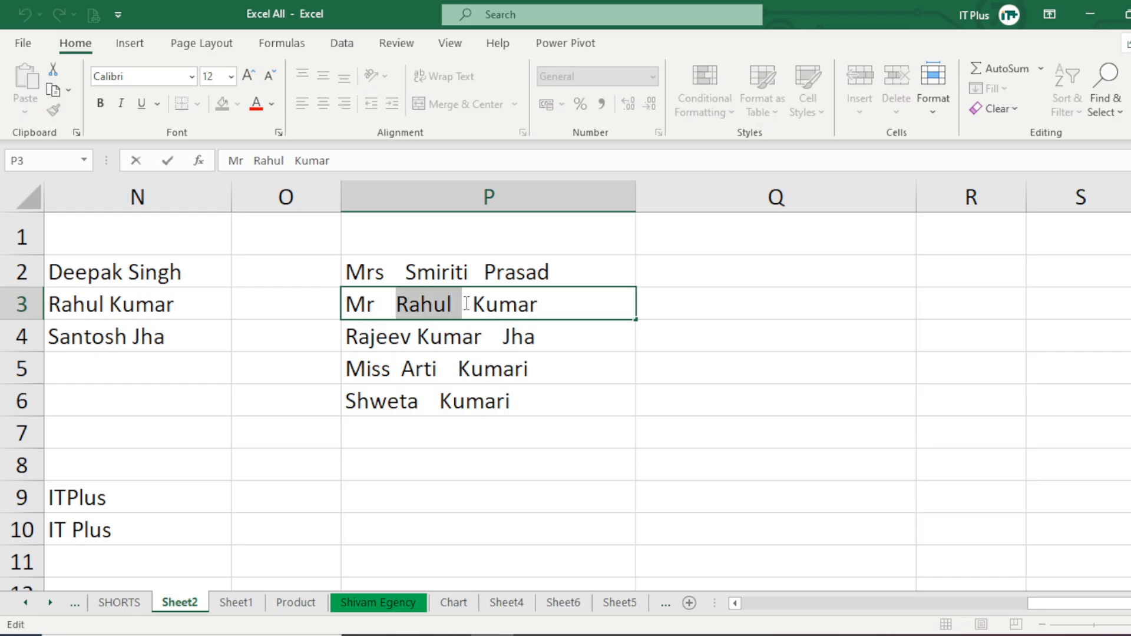
click(495, 338)
double_click(495, 339)
click(483, 337)
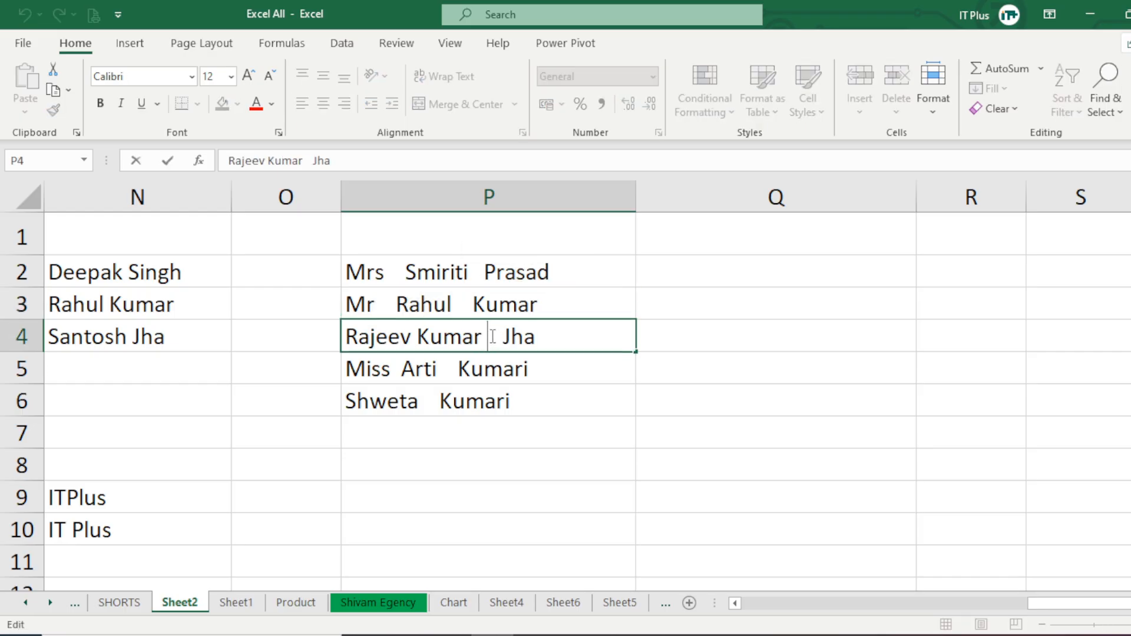
double_click(494, 336)
click(444, 366)
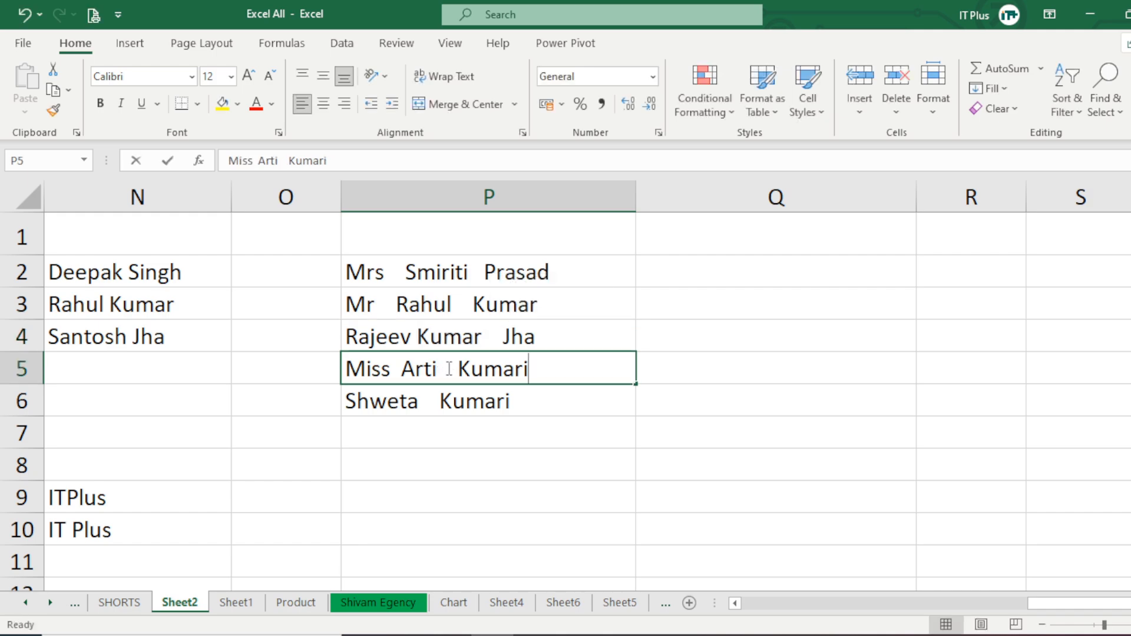
double_click(449, 368)
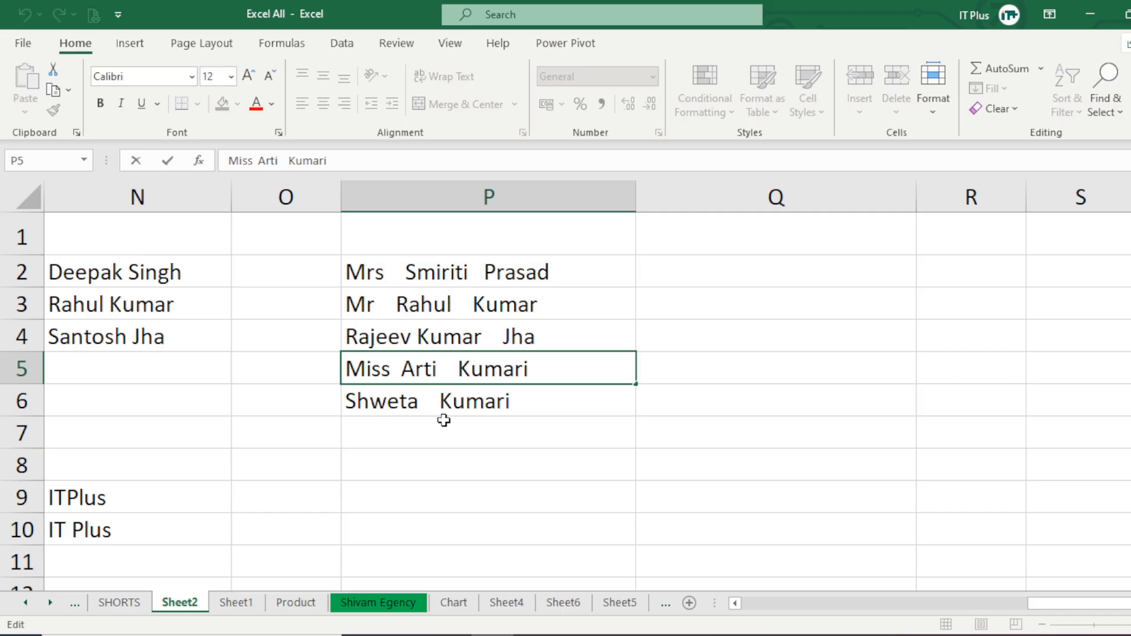
click(396, 269)
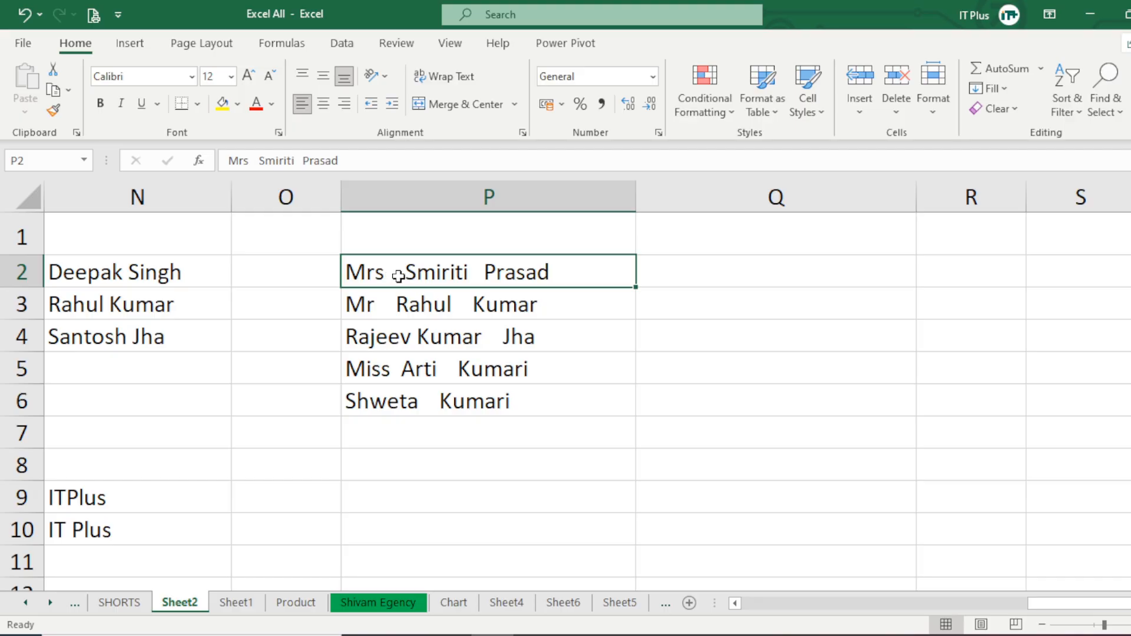
Step: Enter =TRIM(P2) in cell Q2 to remove the extra spaces from the first name in column P
click(763, 281)
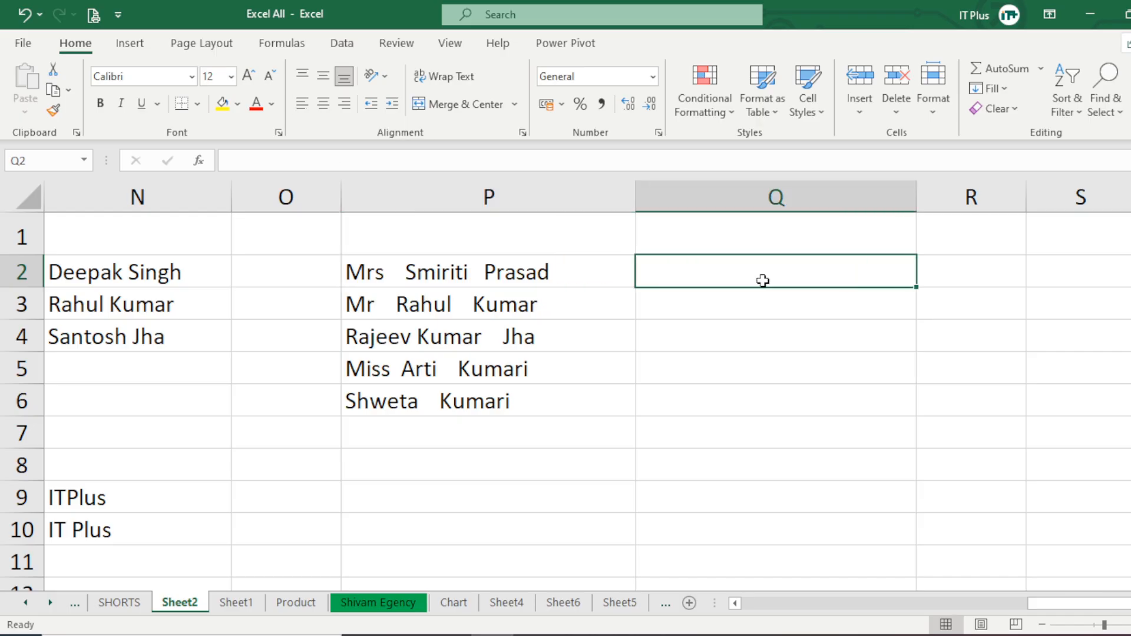
text(=)
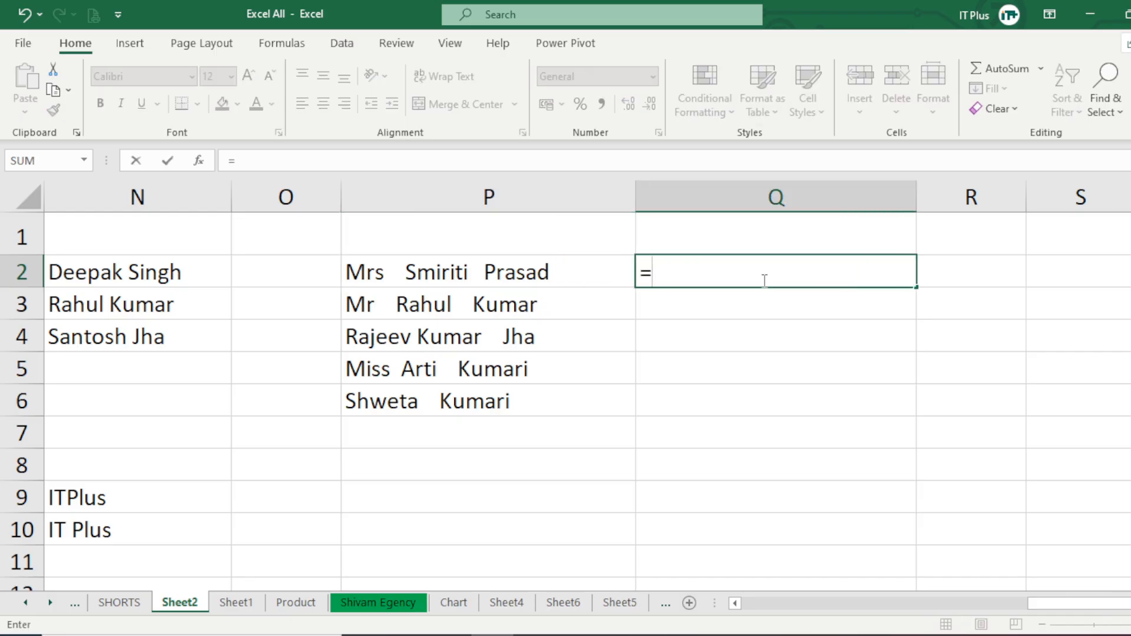
text(tri)
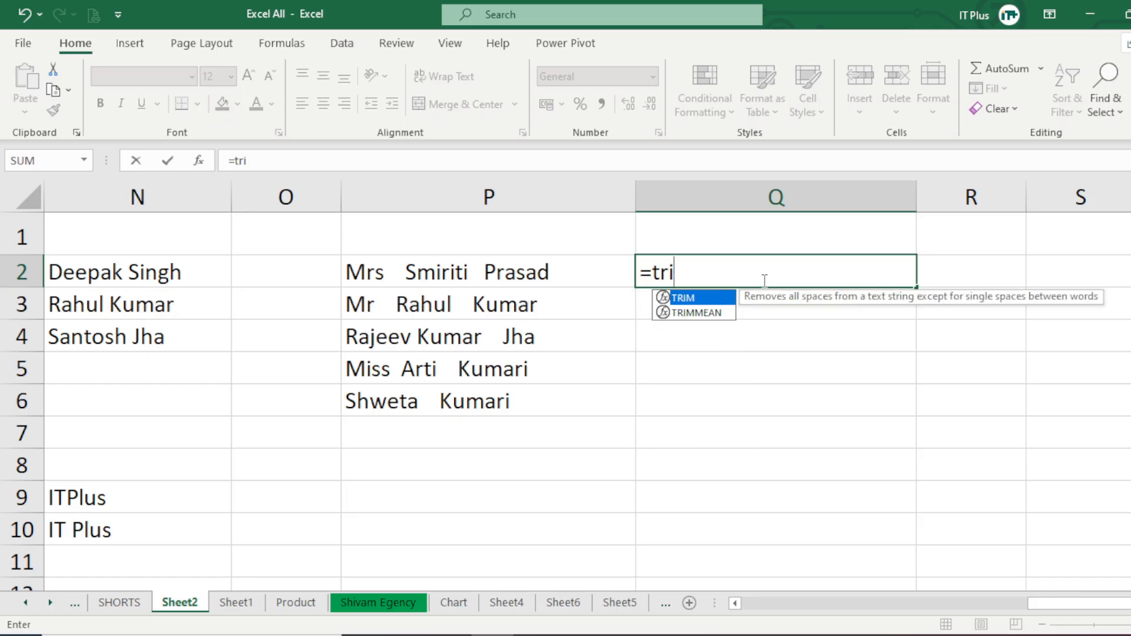
key(Tab)
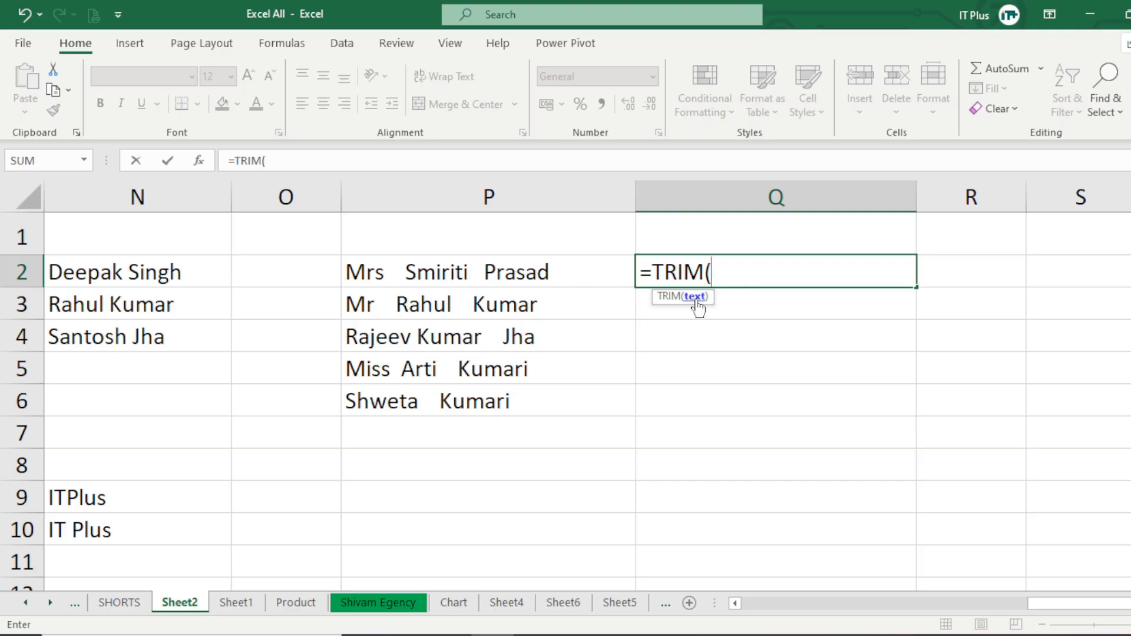
click(486, 281)
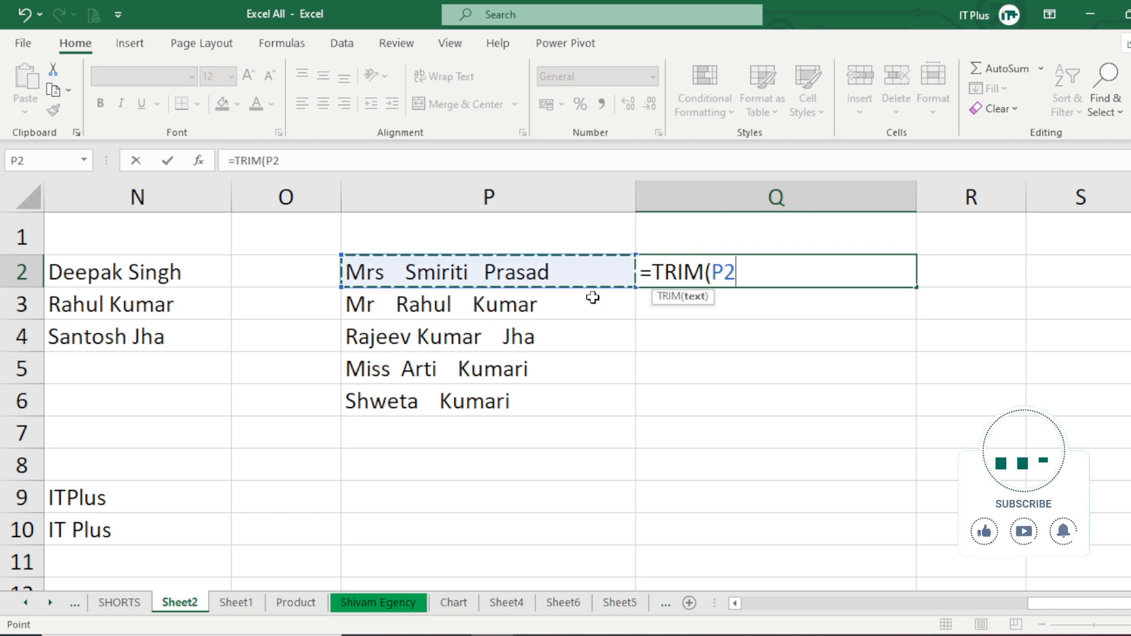
text())
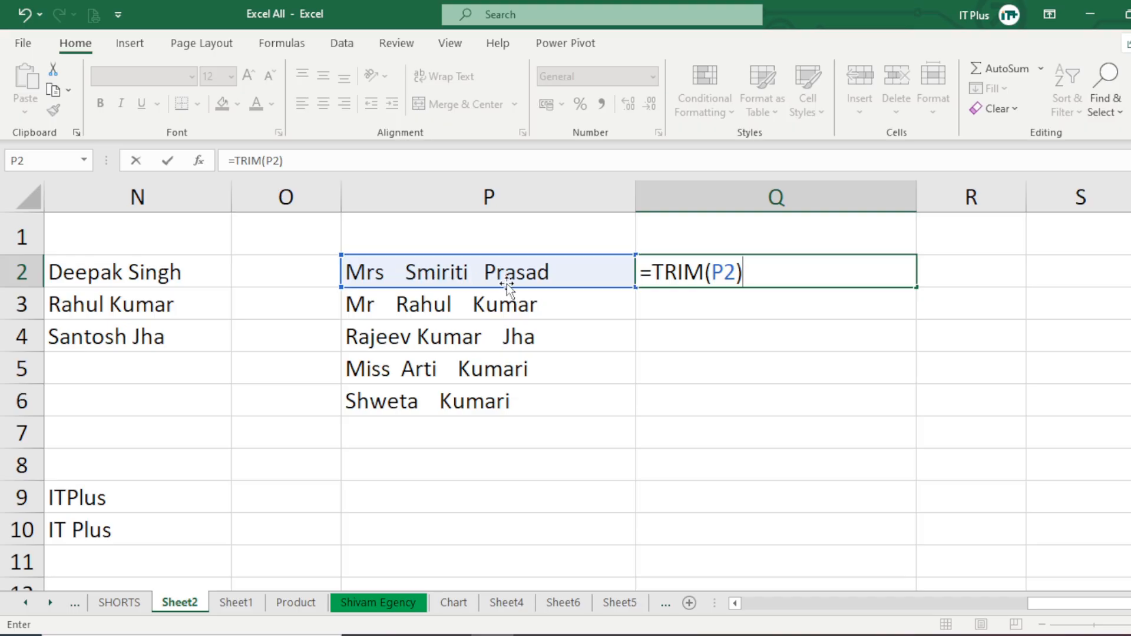
key(Return)
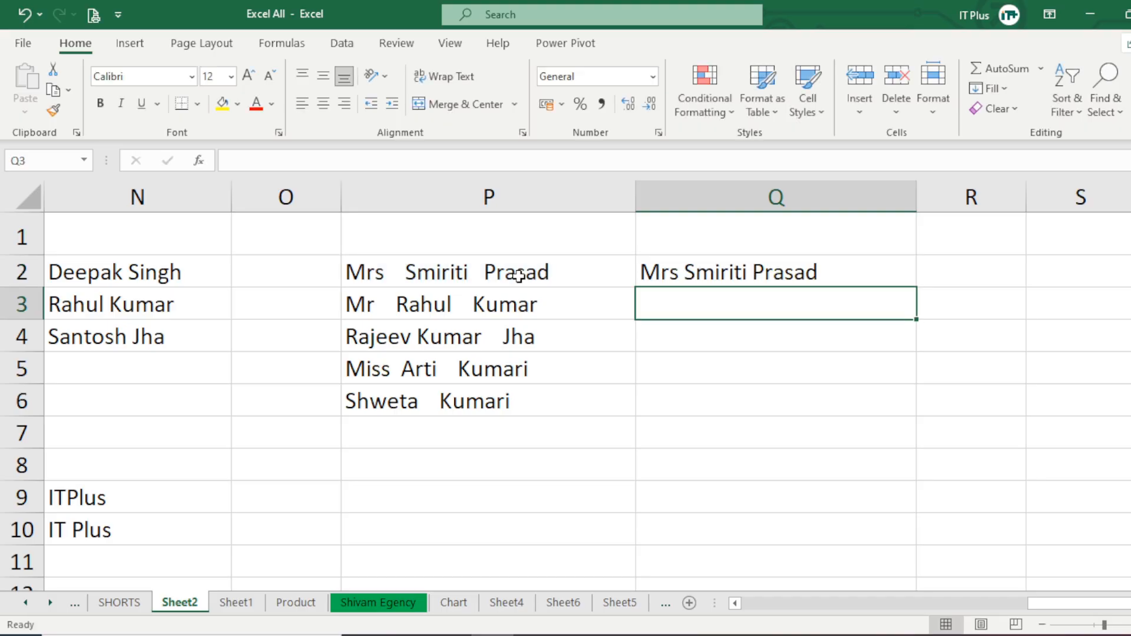
Step: Compare P2 with its trimmed version in Q2, and fill the TRIM formula from Q2 down to Q6
click(406, 278)
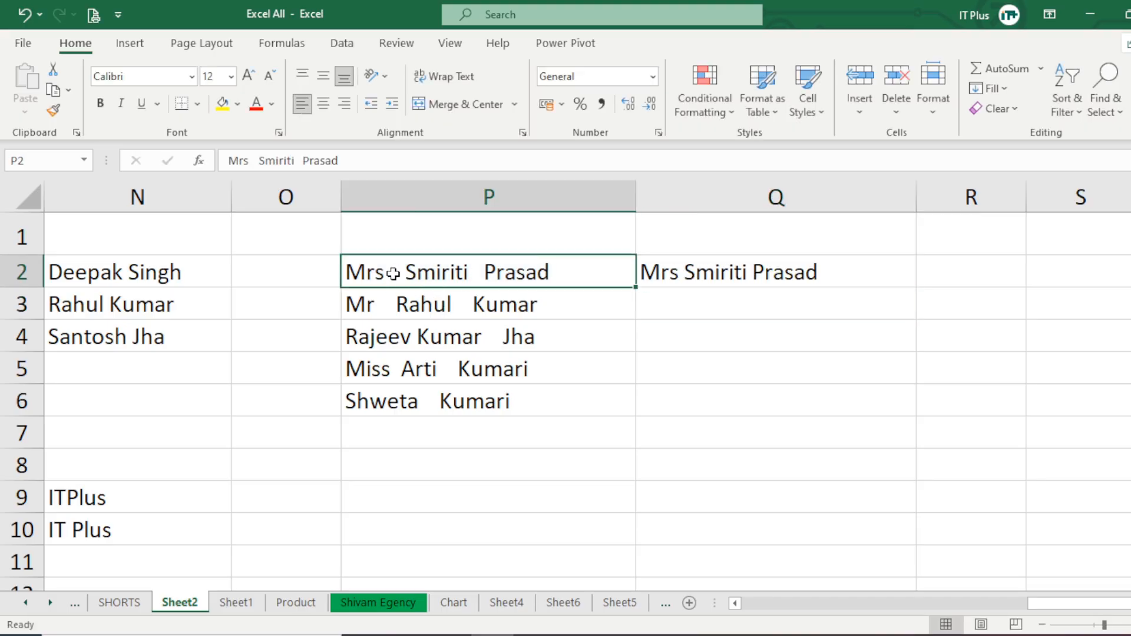
click(696, 270)
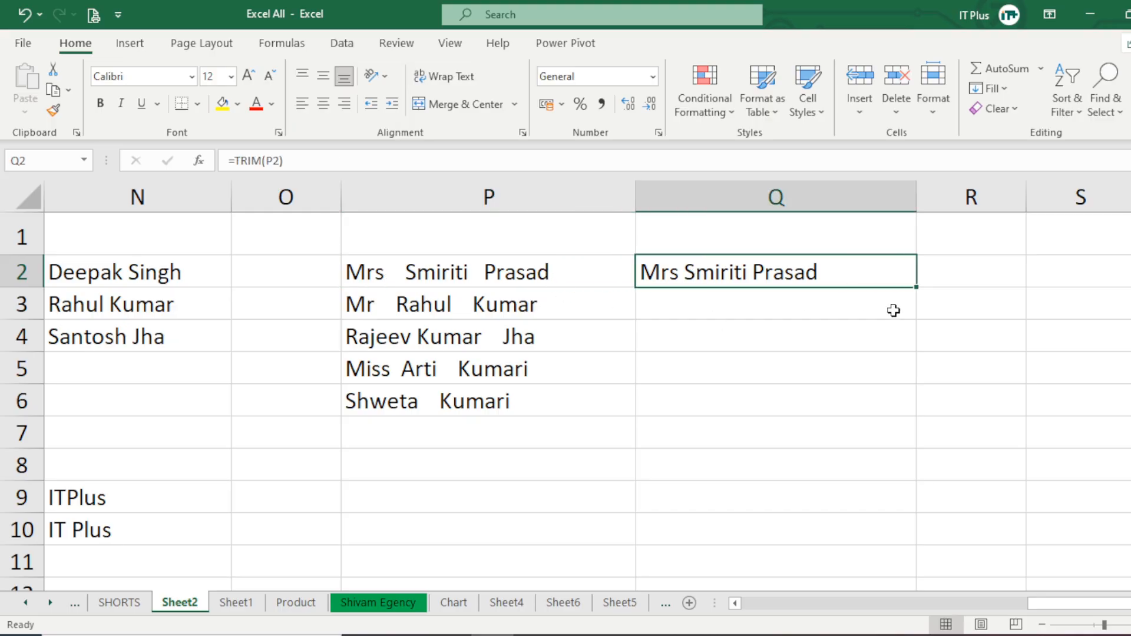
drag(919, 287, 906, 417)
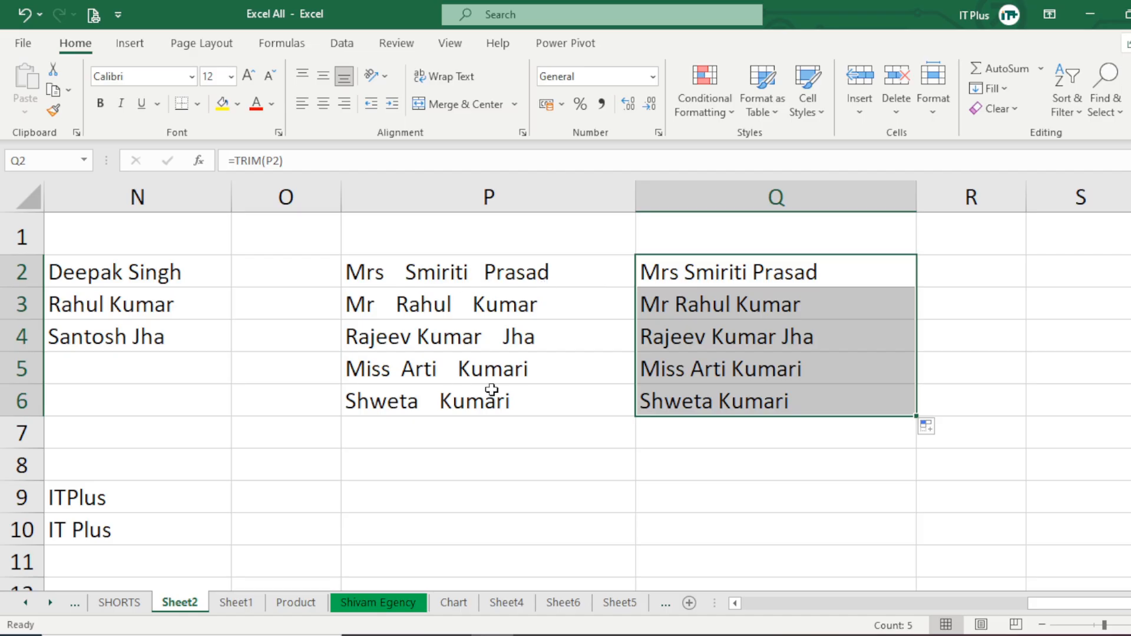